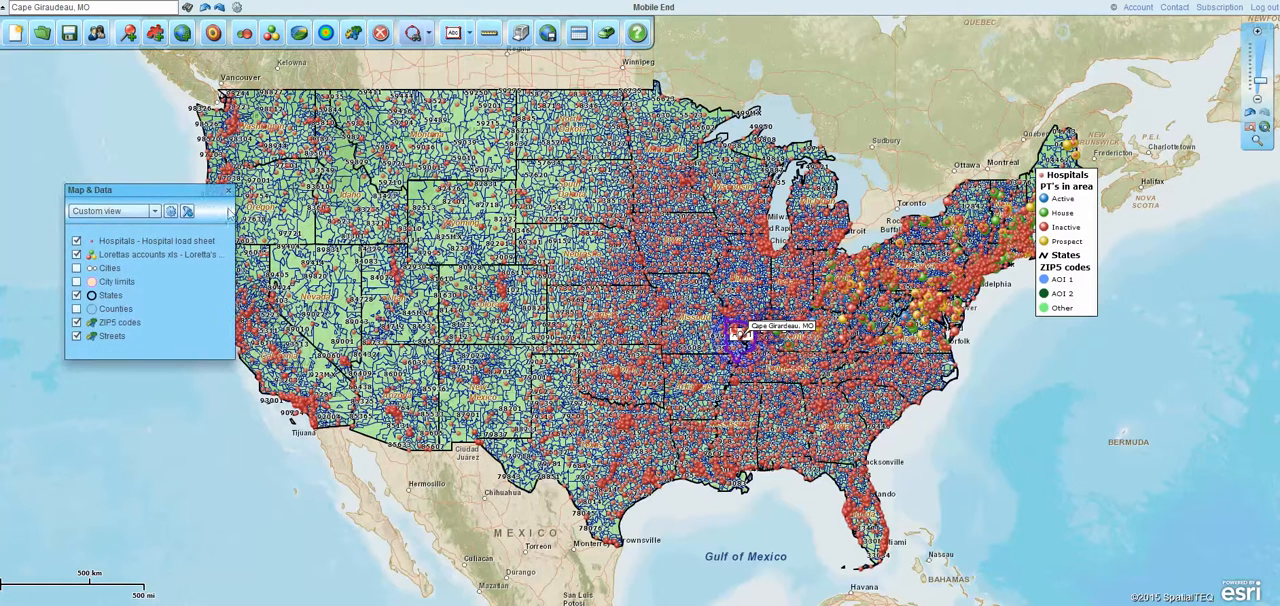
Close and reopen the Map & Data window, and move it further inland over the western states
left_click(228, 190)
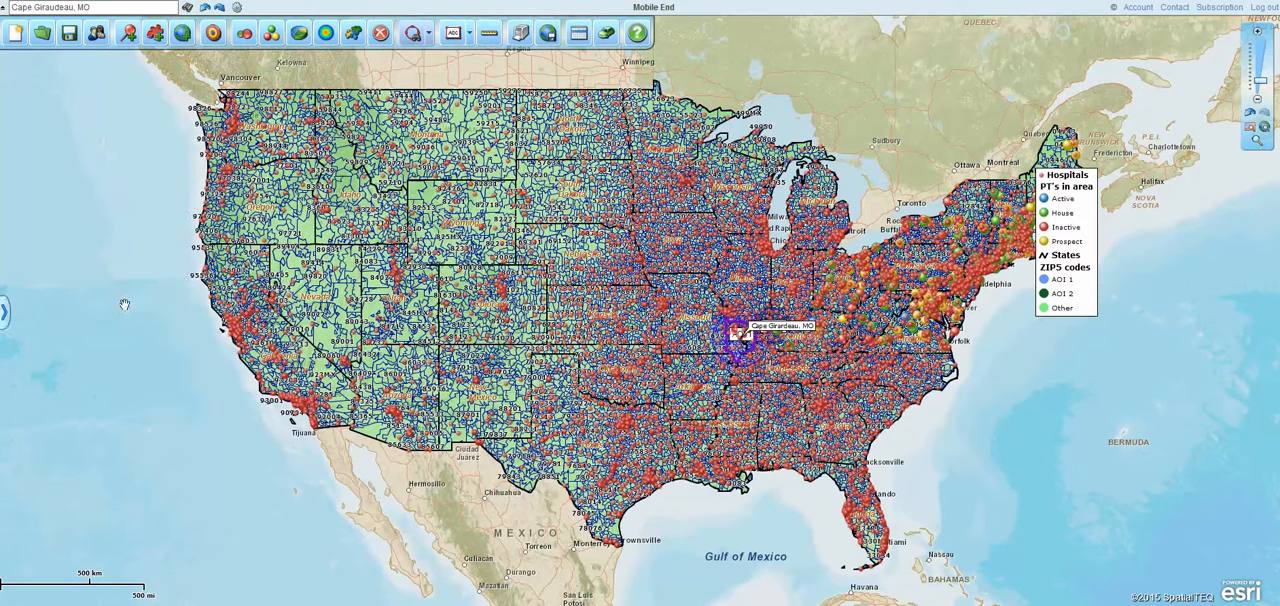
left_click(6, 316)
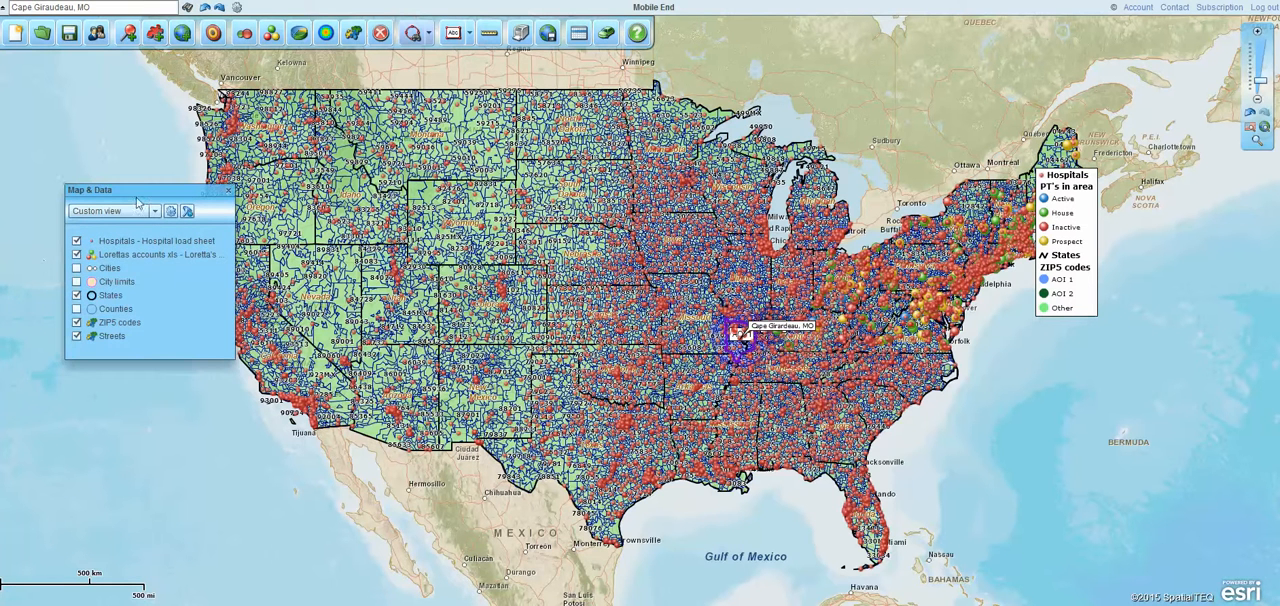
left_click_drag(146, 191, 308, 211)
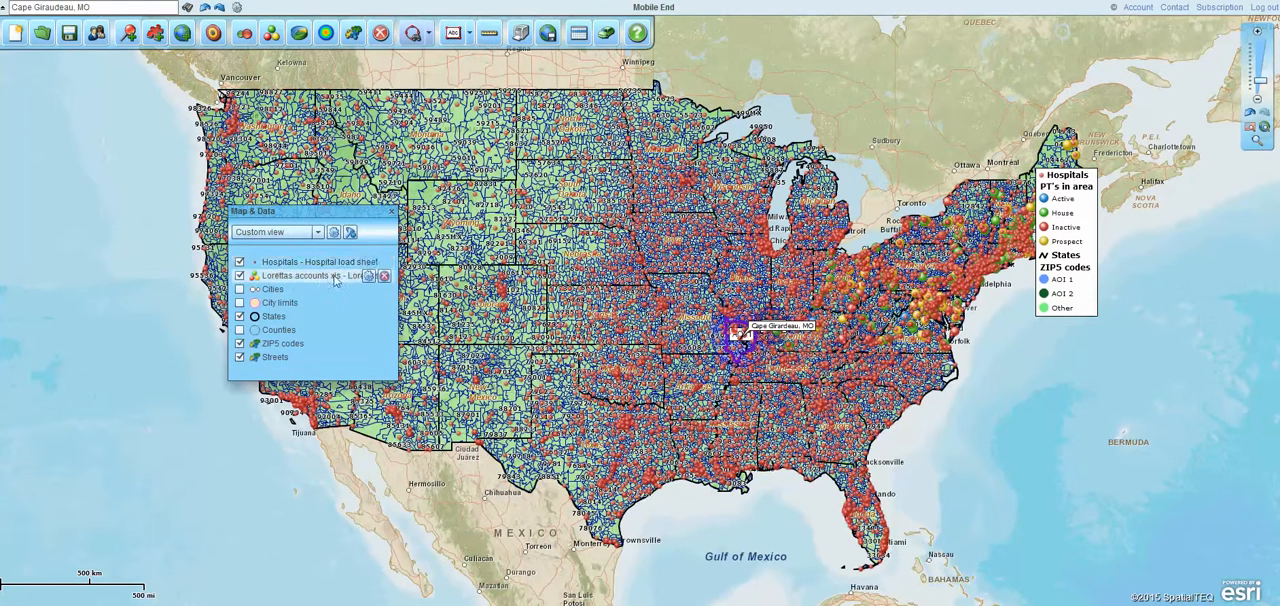
Hide the States layer and the Hospitals dataset, and toggle the ZIP5 codes layer off and back on
left_click(239, 316)
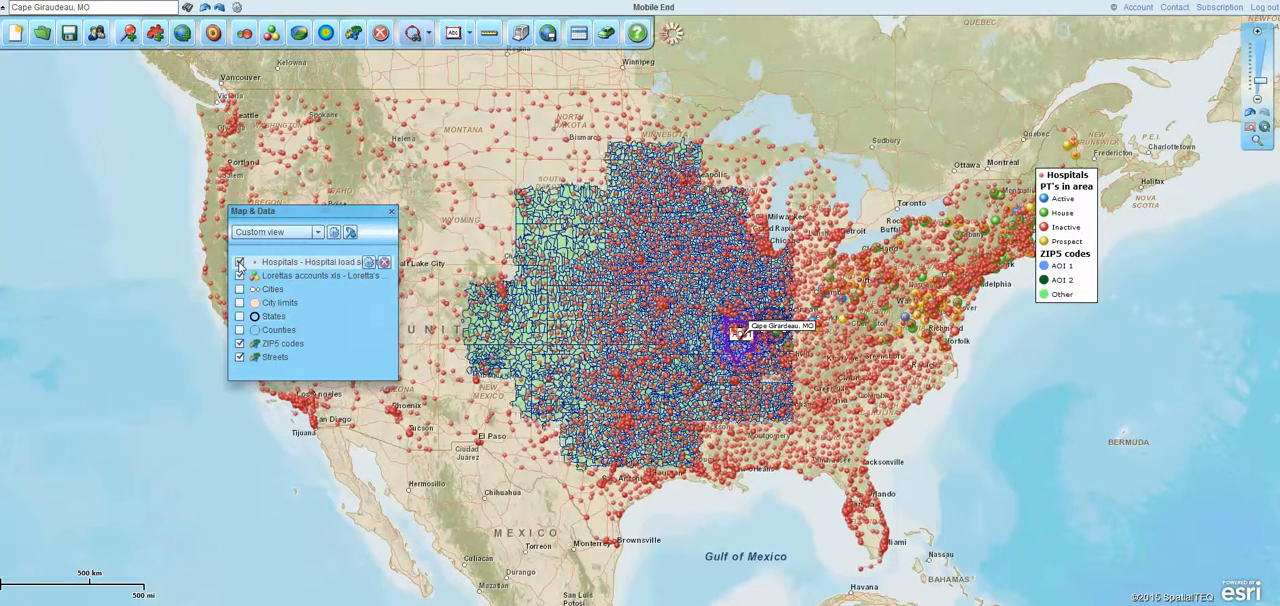
left_click(239, 262)
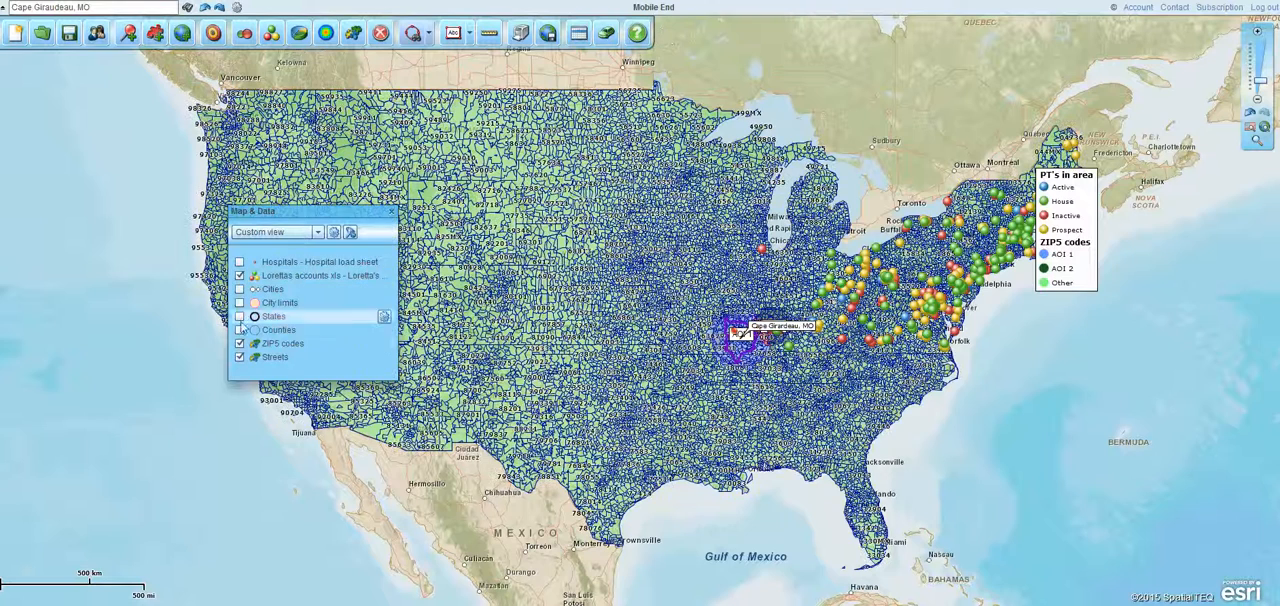
left_click(240, 344)
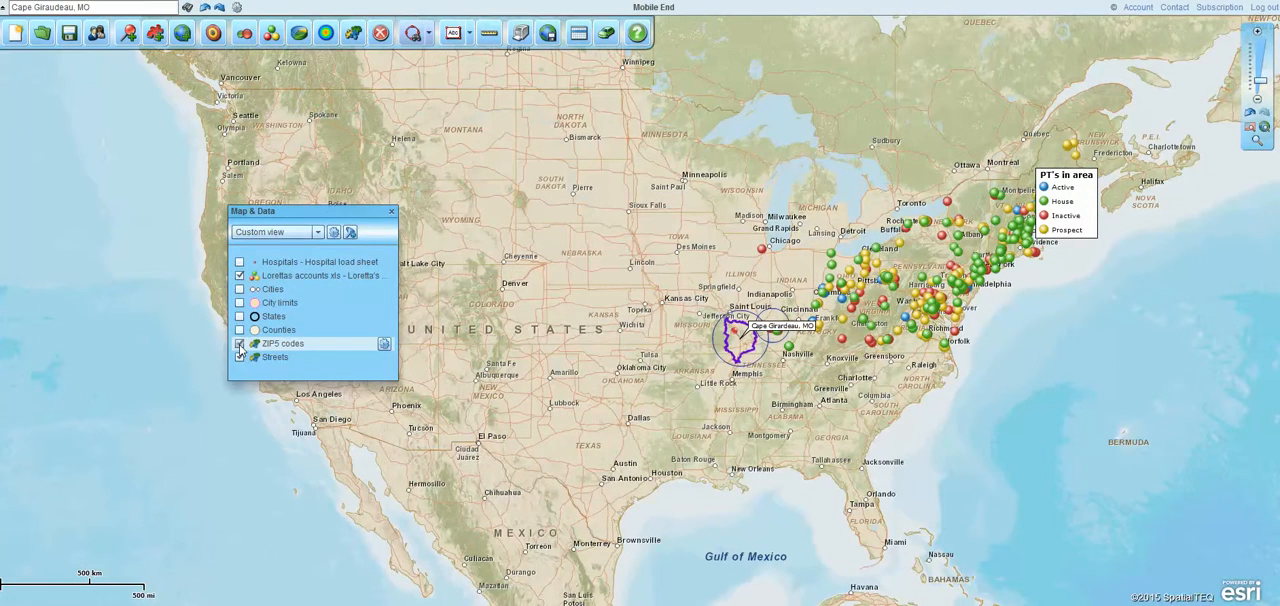
left_click(240, 344)
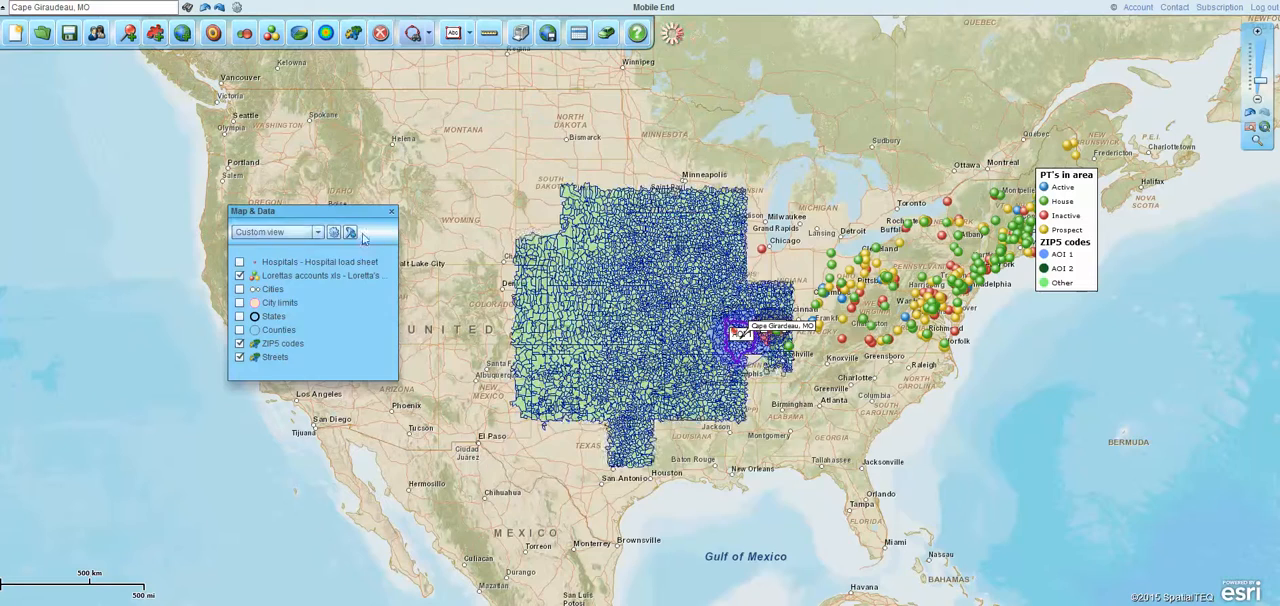
Preview the Satellite imagery view and the ZIP codes view, and return the map to Custom view
left_click(317, 232)
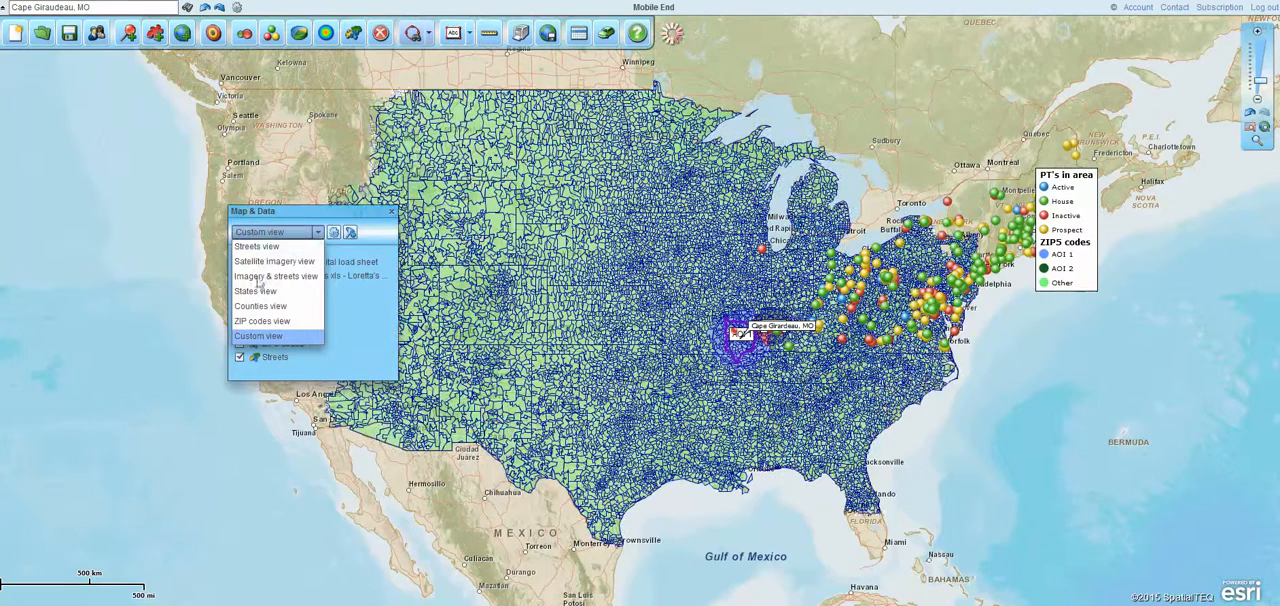
left_click(258, 261)
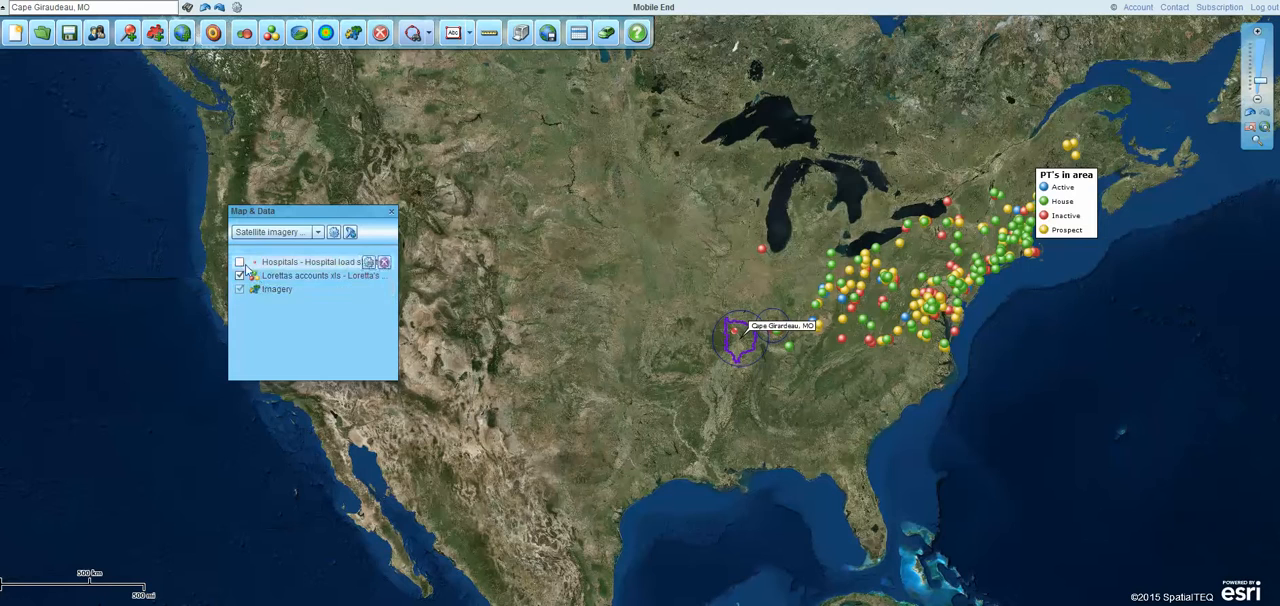
left_click(318, 232)
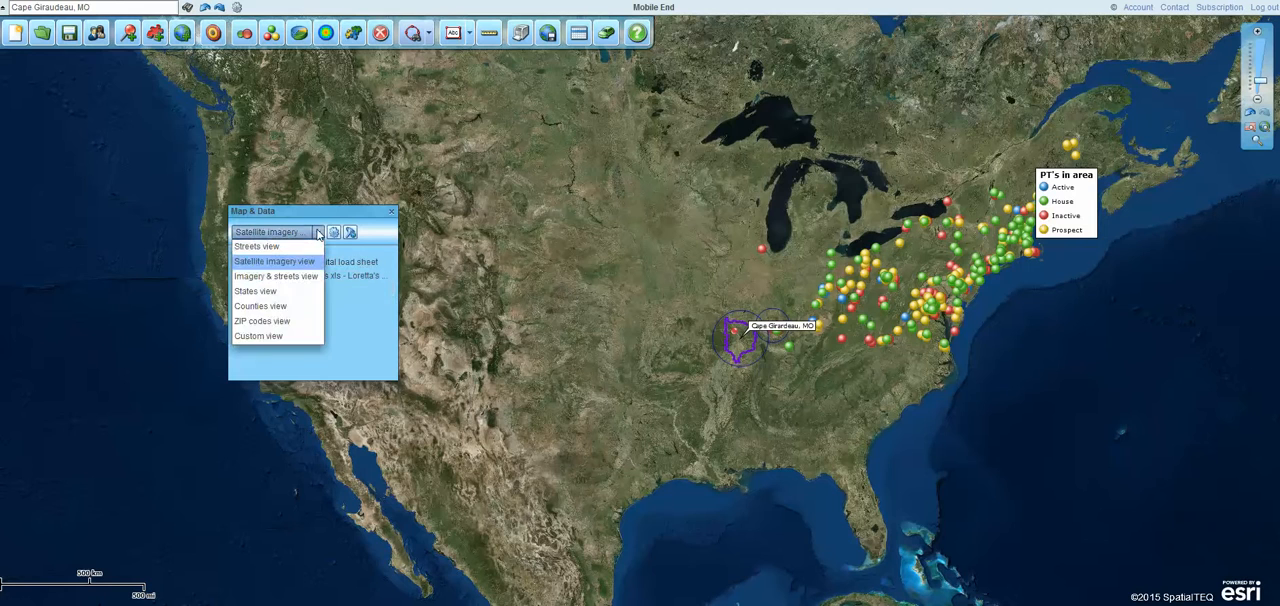
left_click(248, 321)
left_click(318, 232)
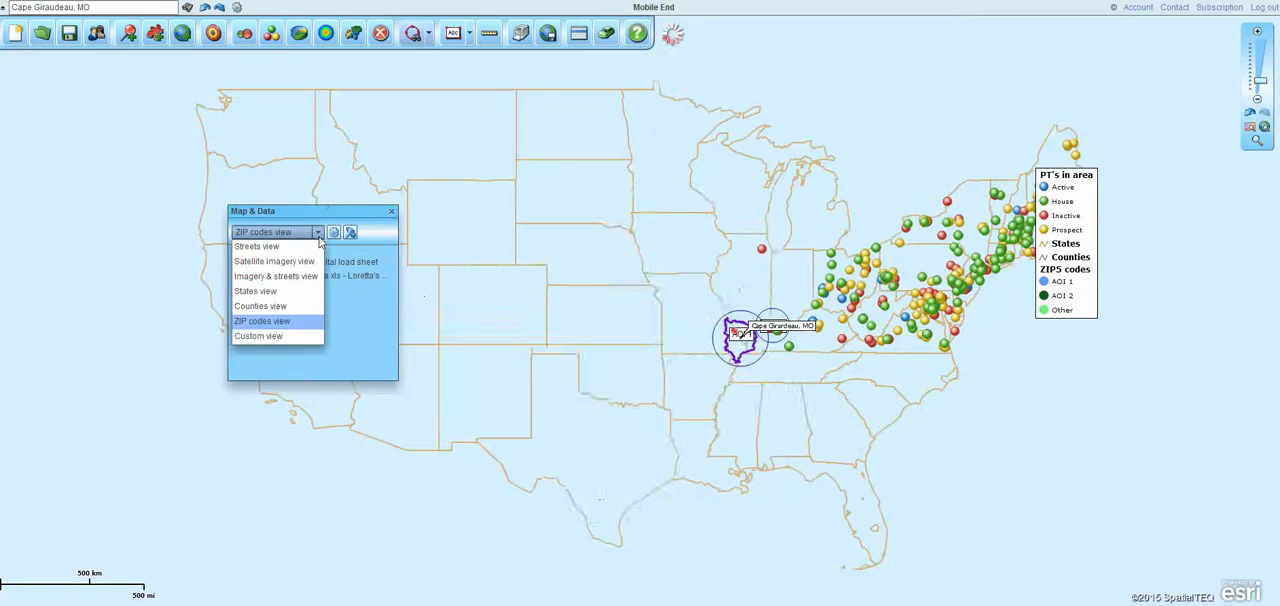
left_click(260, 336)
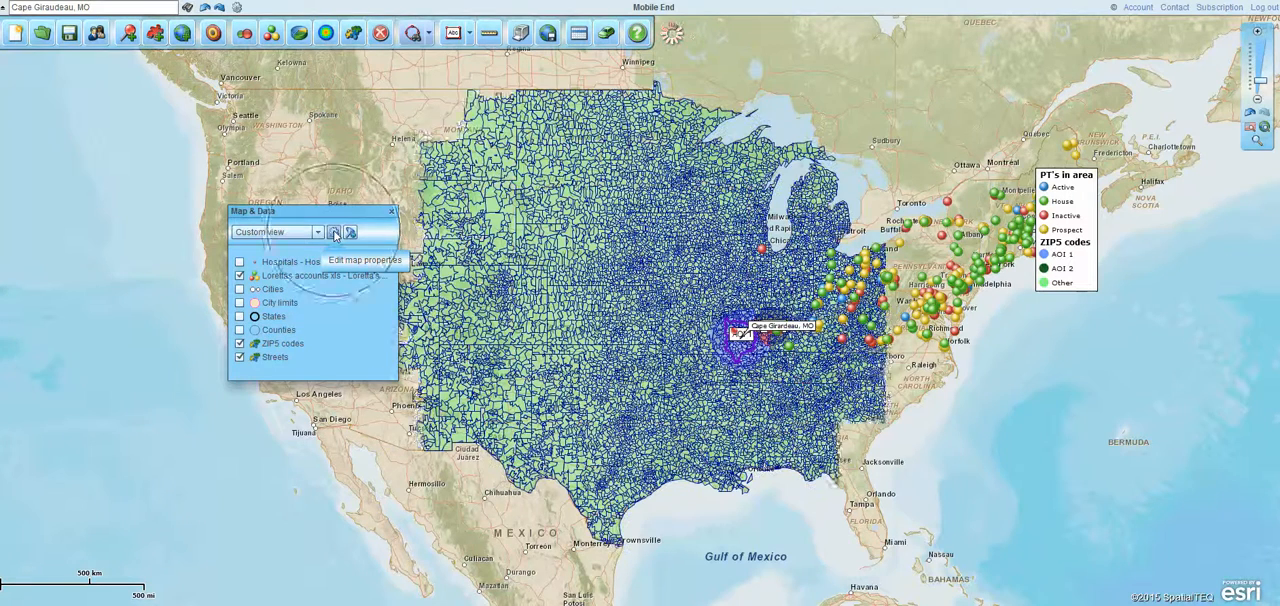
Open the map properties and examine the map legend settings without changing them
left_click(335, 233)
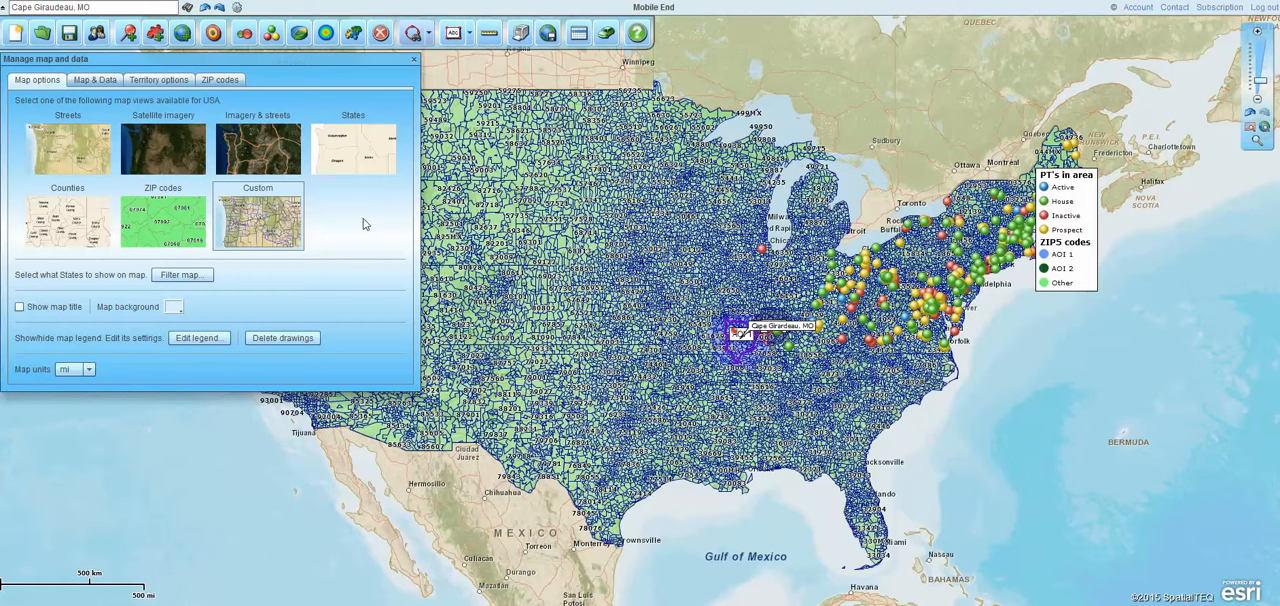
left_click(200, 338)
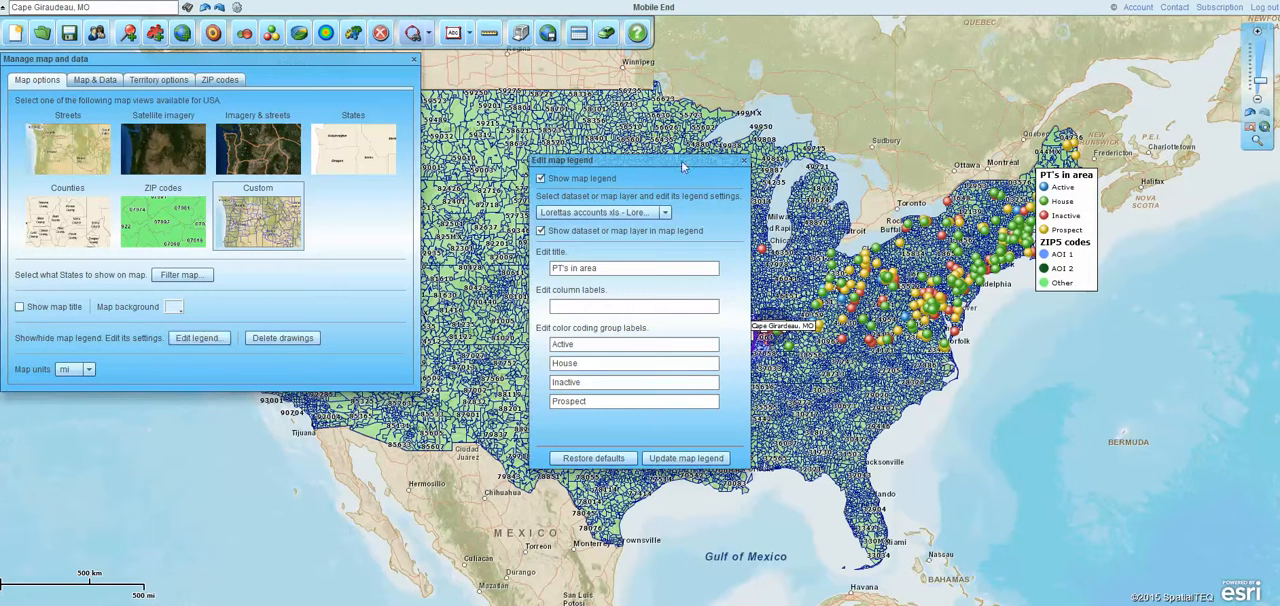
left_click(745, 162)
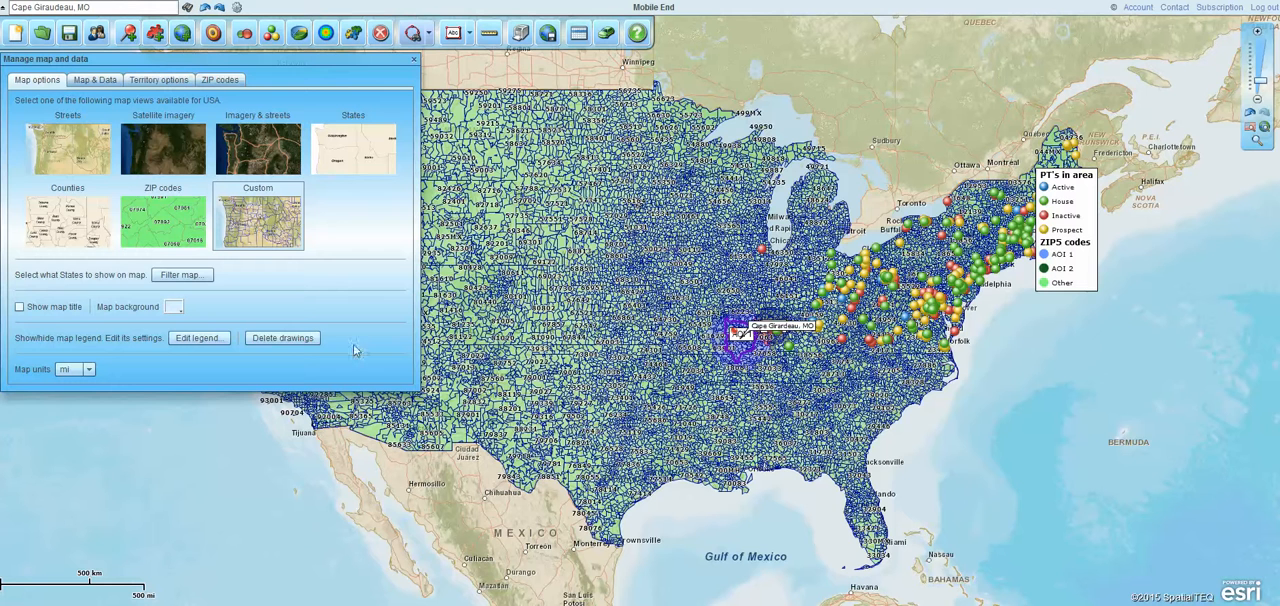
Delete all drawings from the map and confirm the deletion
left_click(280, 339)
left_click(347, 445)
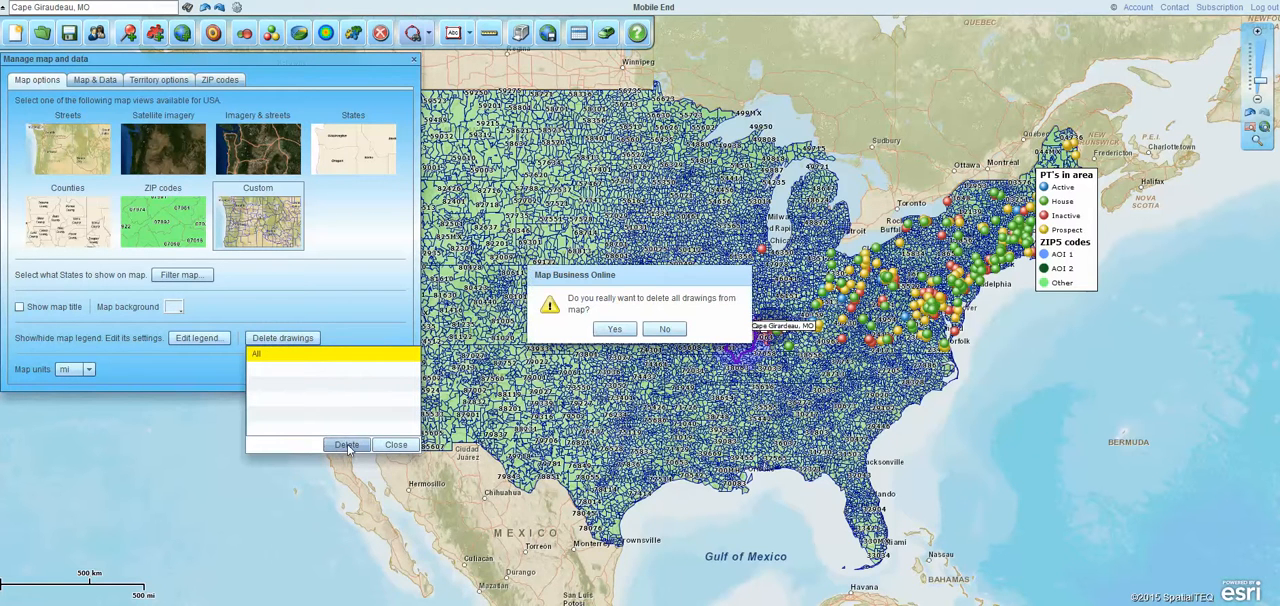
left_click(612, 329)
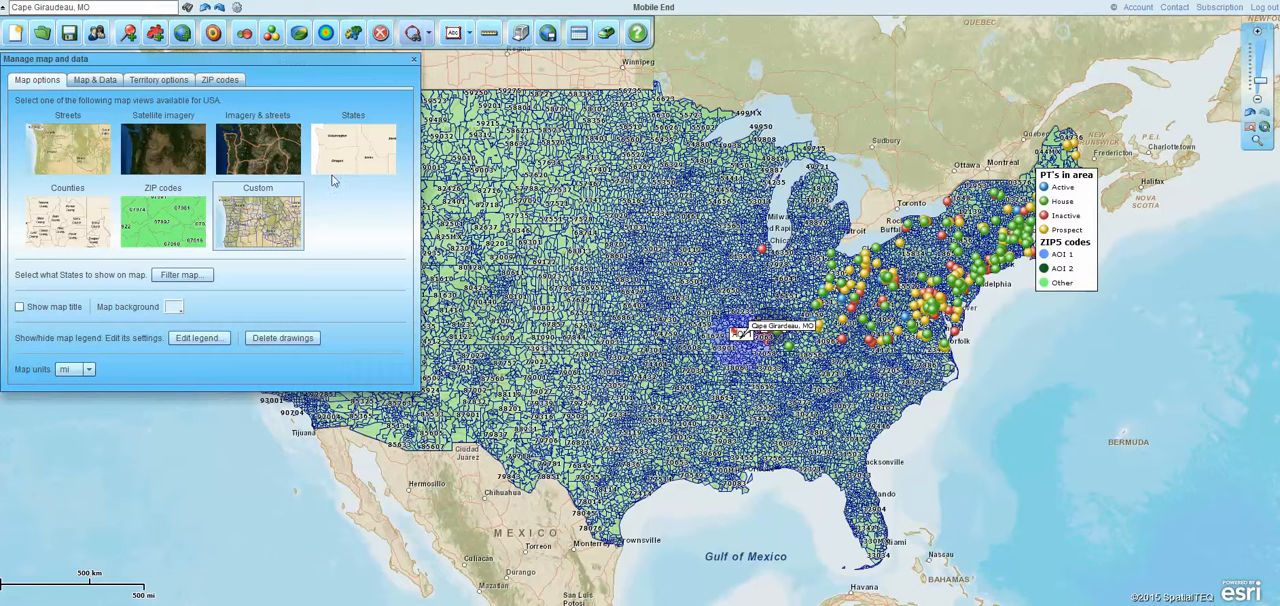
Show the City limits layer with a transparent fill and a blue 0000FF outline
left_click(92, 81)
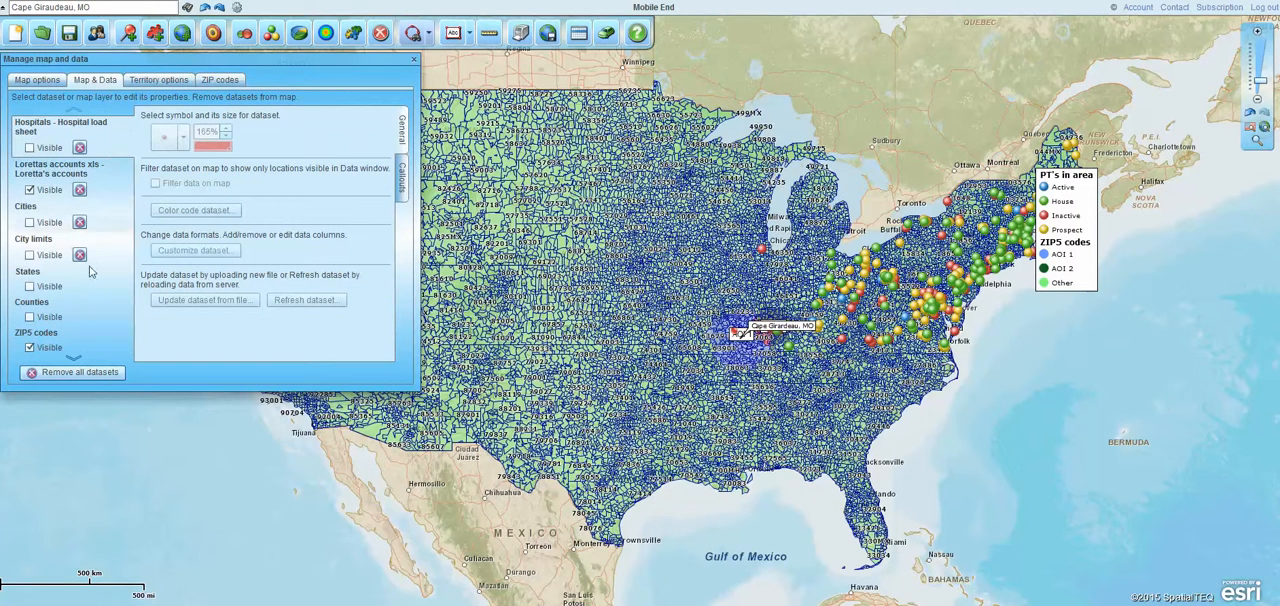
left_click(29, 255)
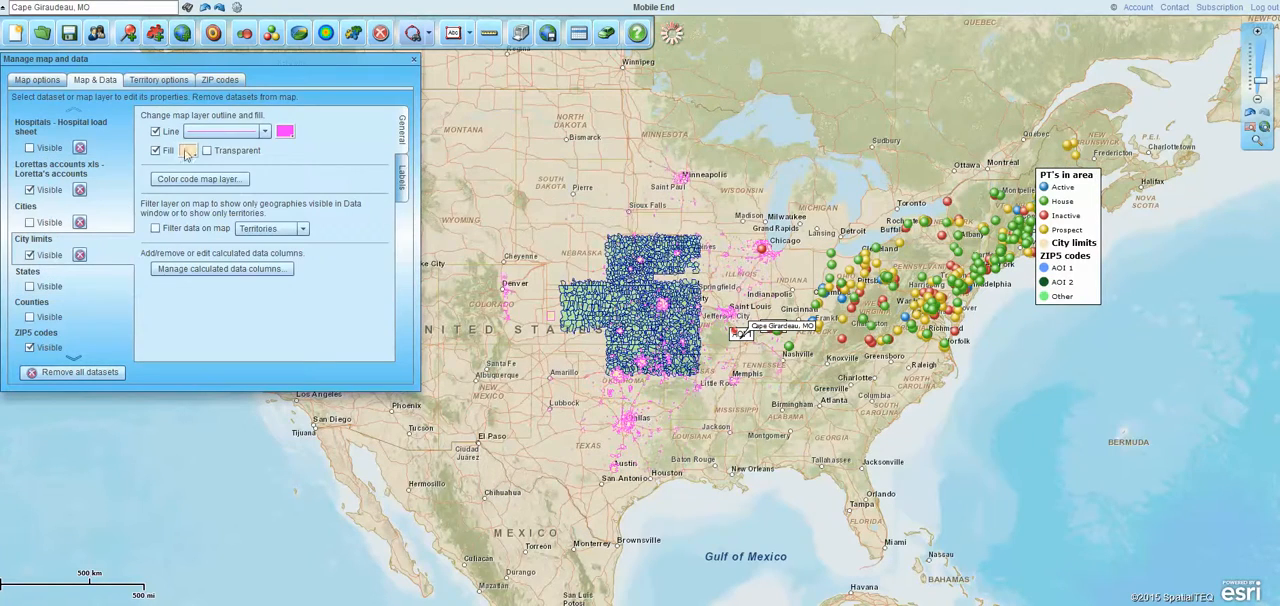
left_click(206, 151)
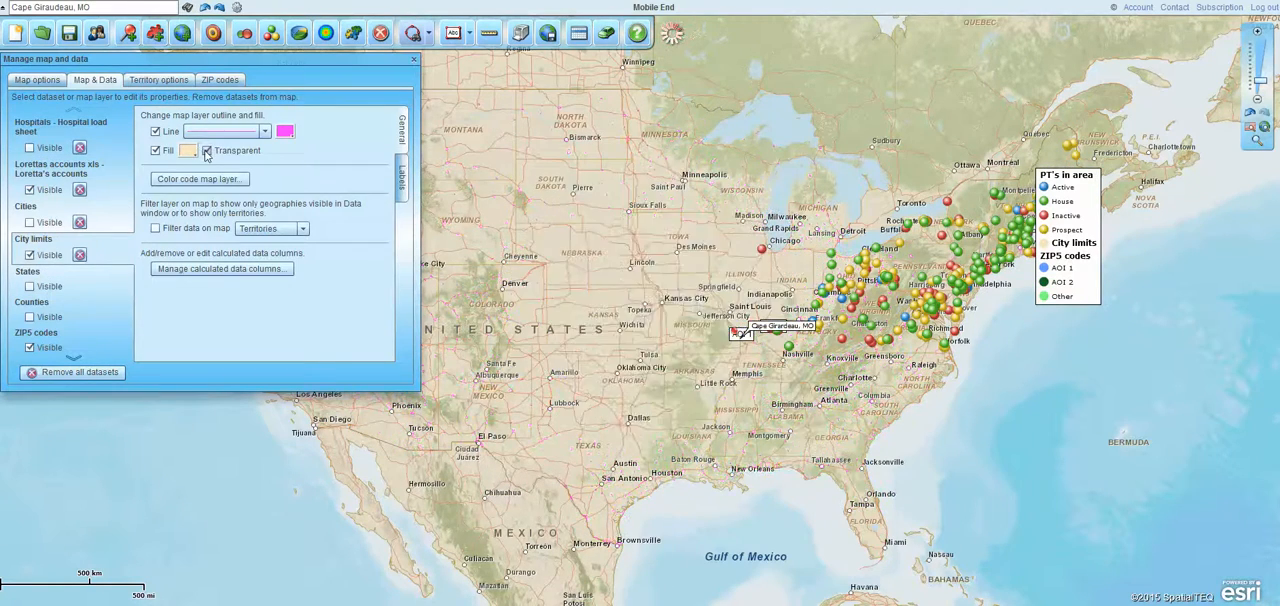
left_click(265, 131)
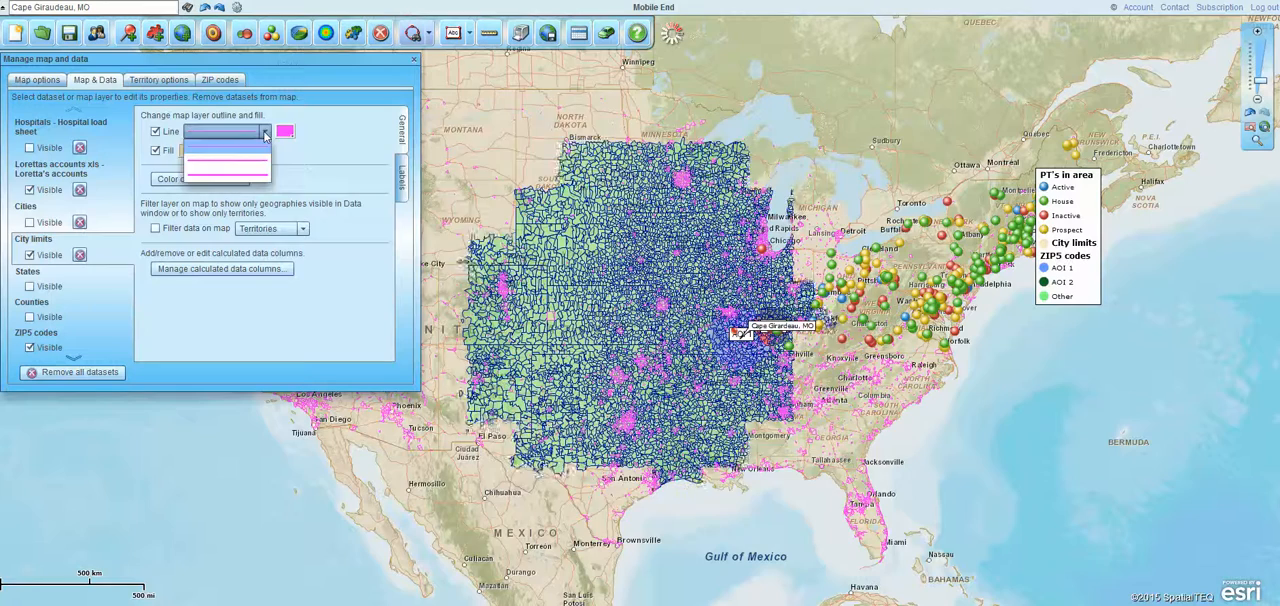
left_click(285, 131)
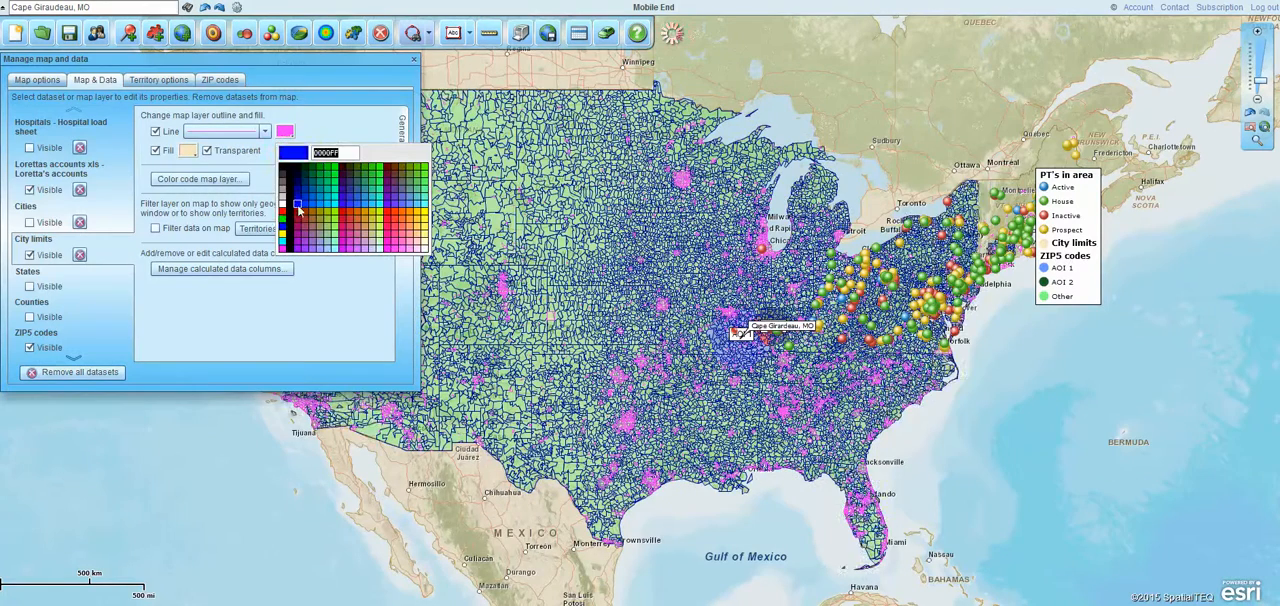
left_click(297, 204)
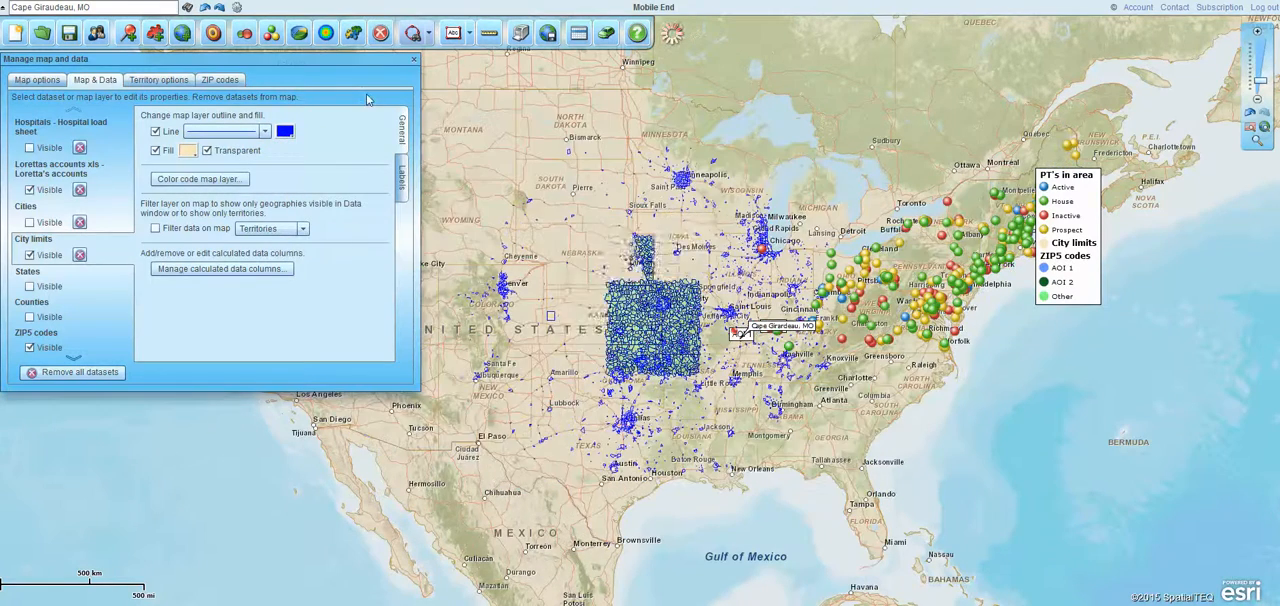
Review the territory options and the available ZIP code data sources, and close the map properties
left_click(160, 80)
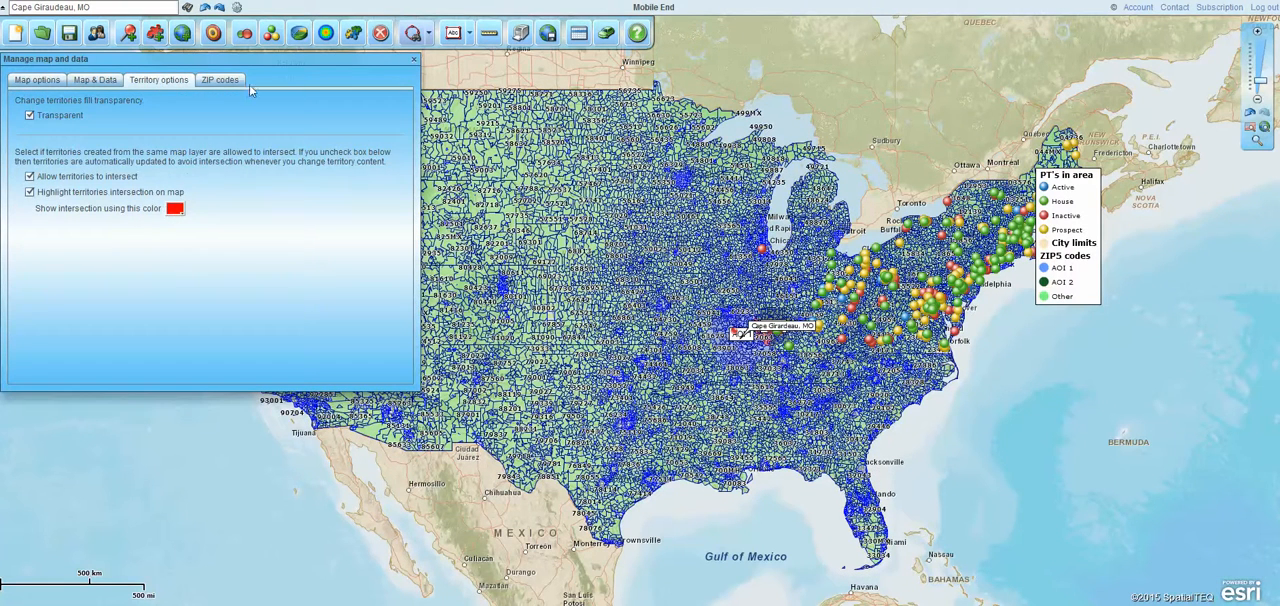
left_click(220, 82)
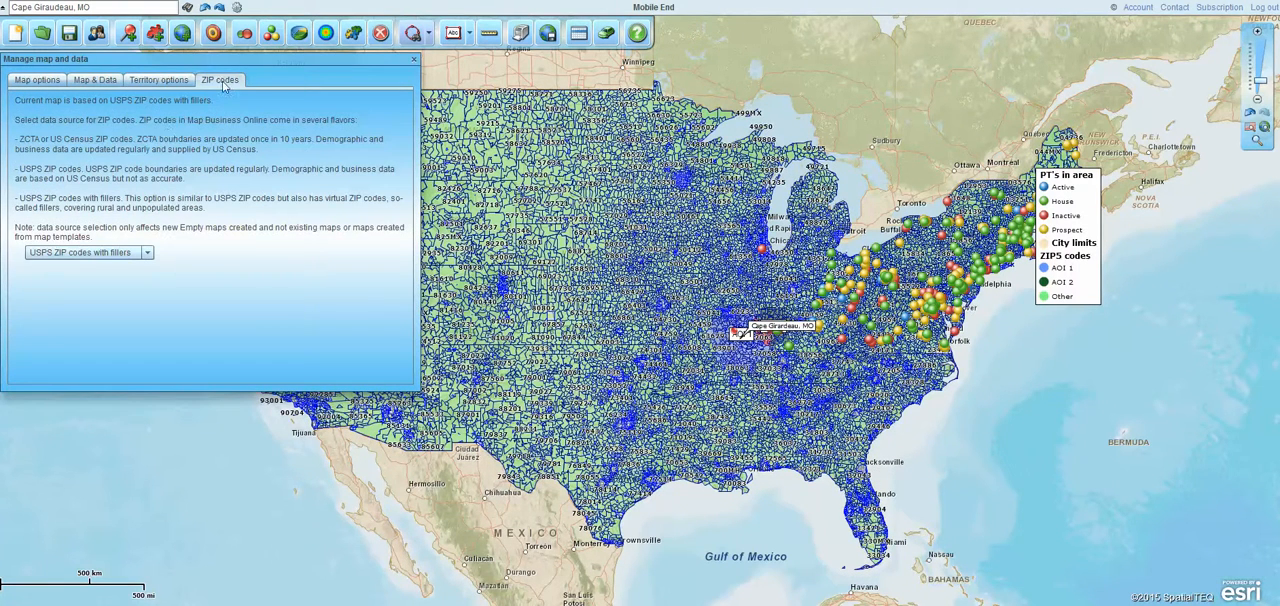
left_click(147, 253)
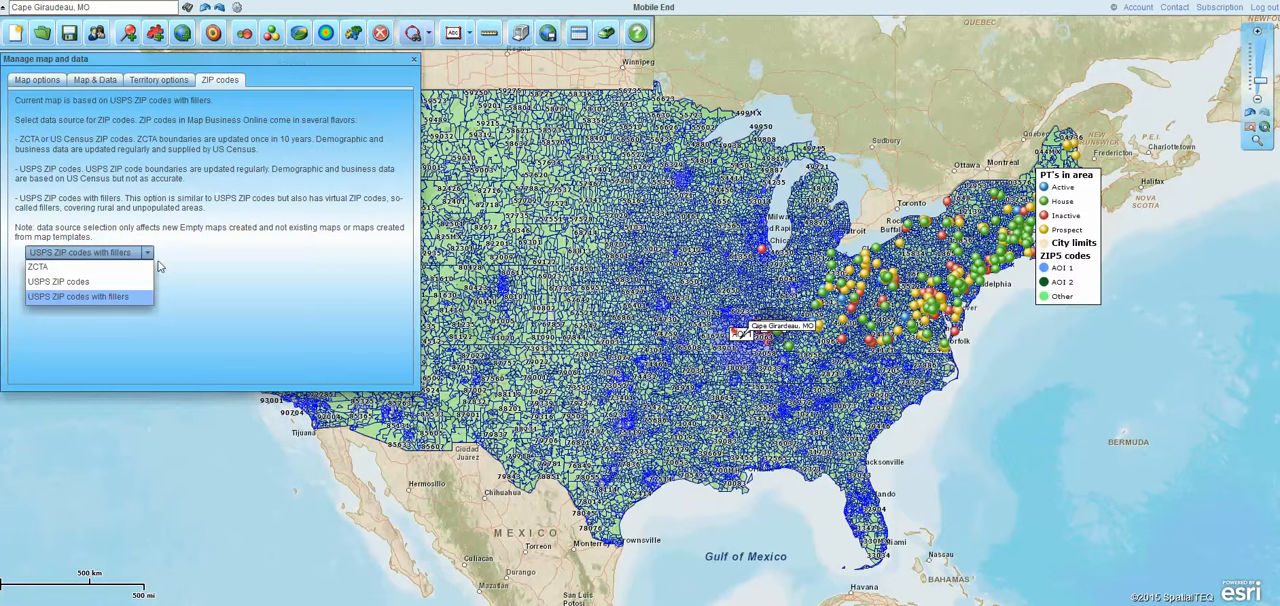
left_click(414, 62)
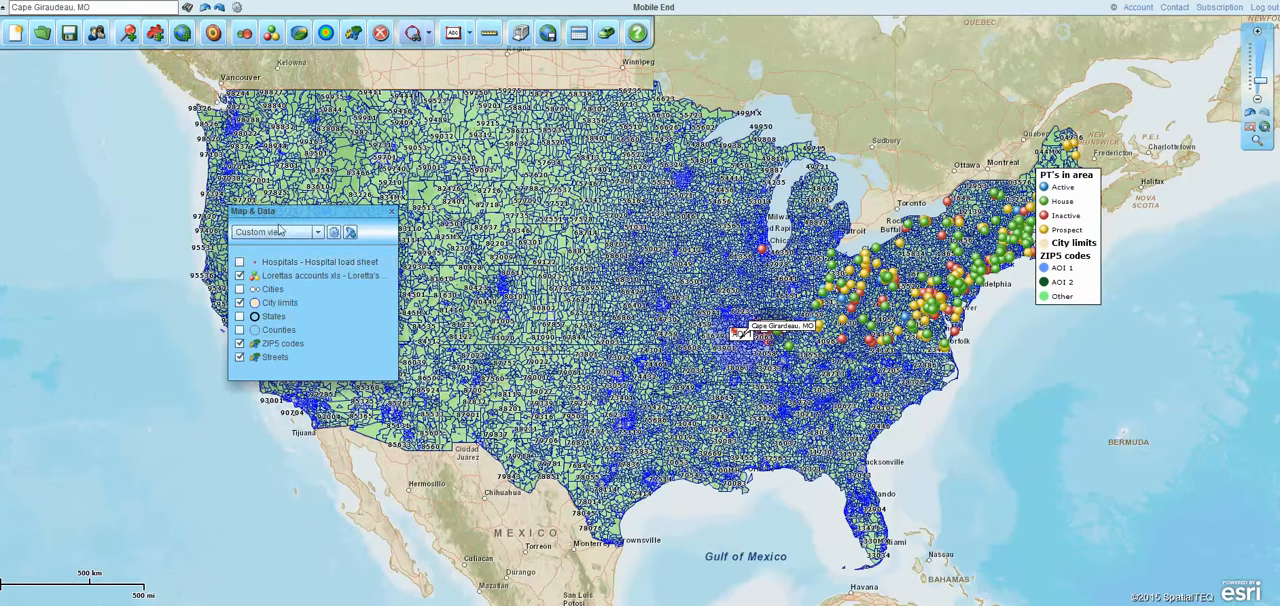
Move the Map & Data window westward and change the ZIP5 codes layer's outline color to orange
left_click_drag(305, 214, 171, 227)
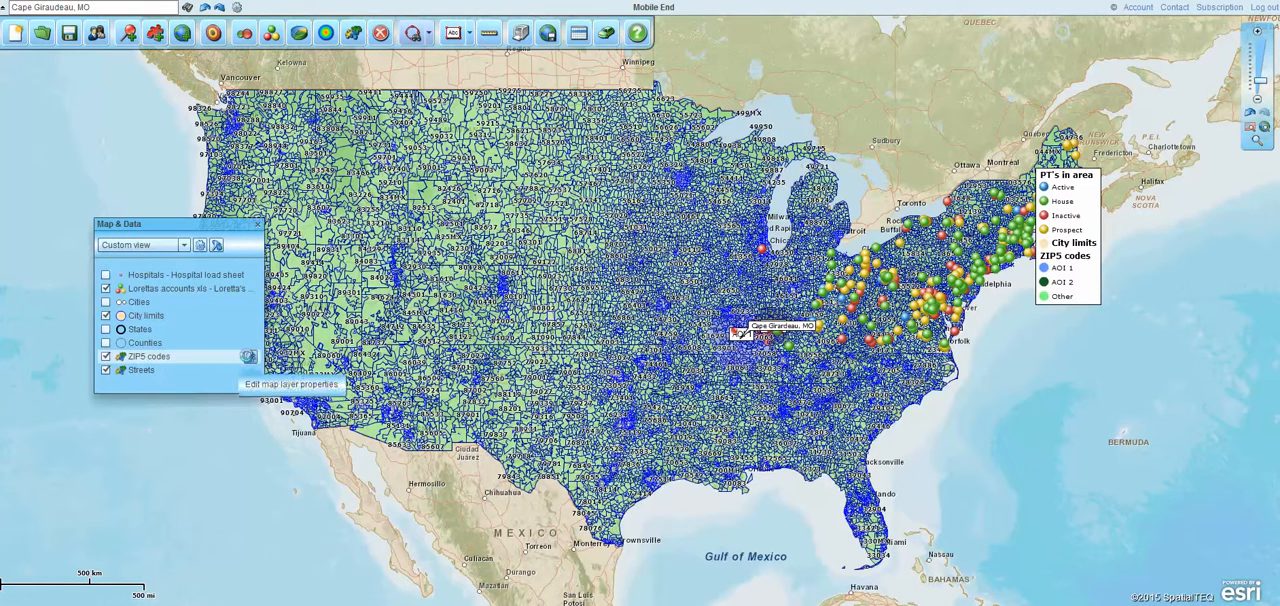
left_click(250, 357)
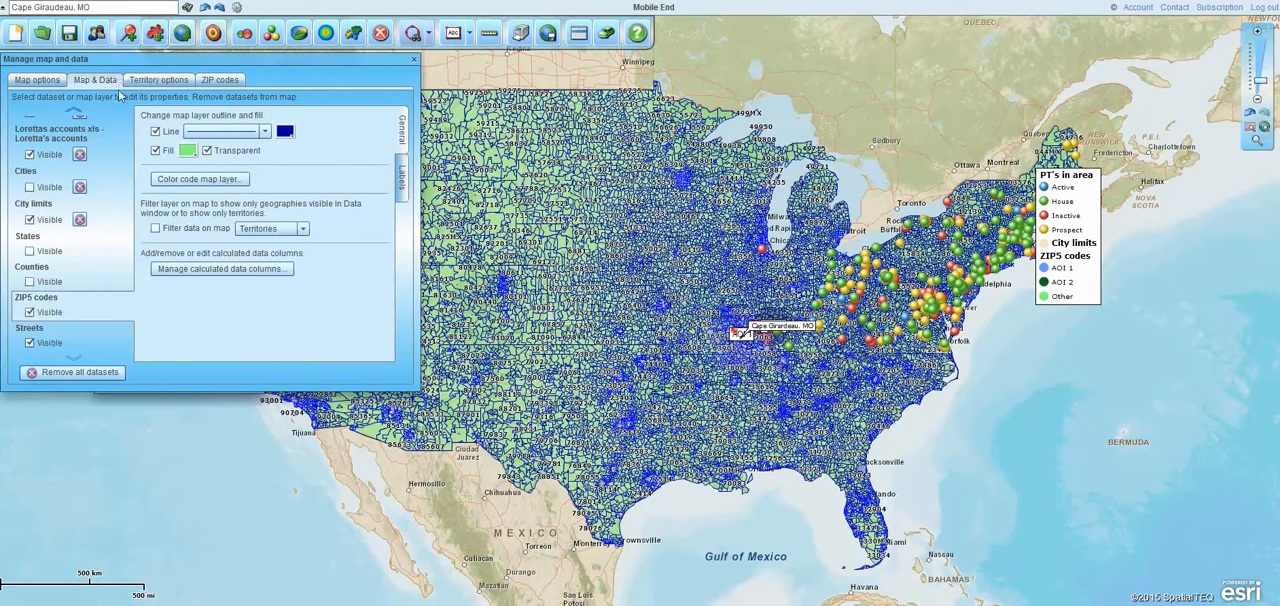
left_click(285, 131)
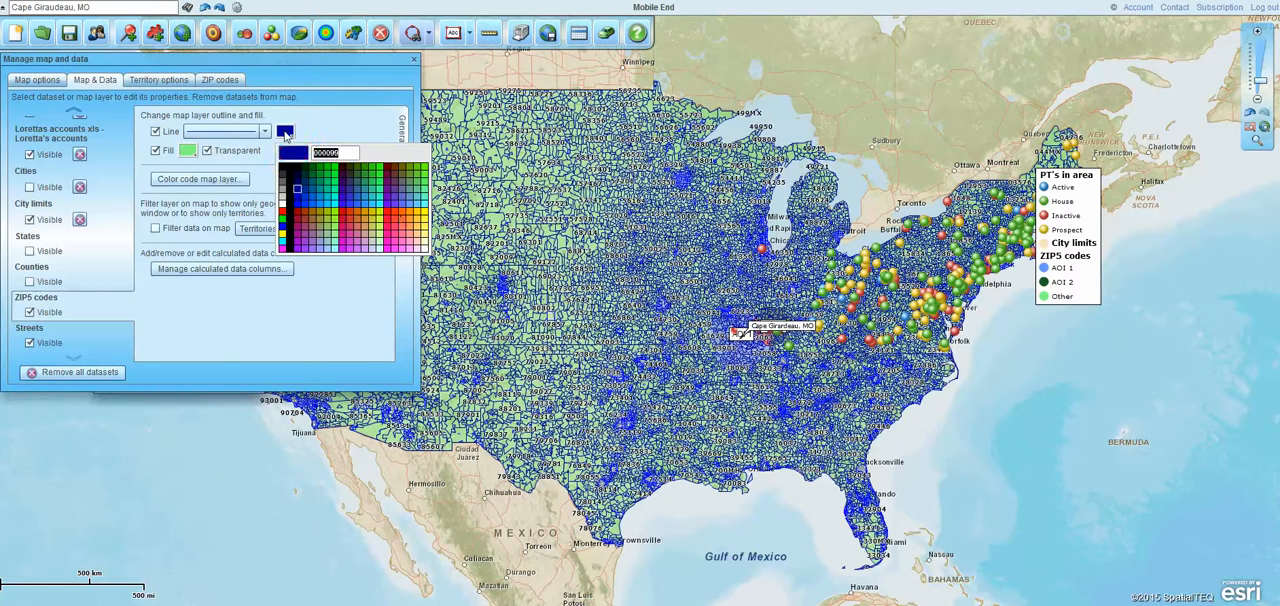
left_click(413, 216)
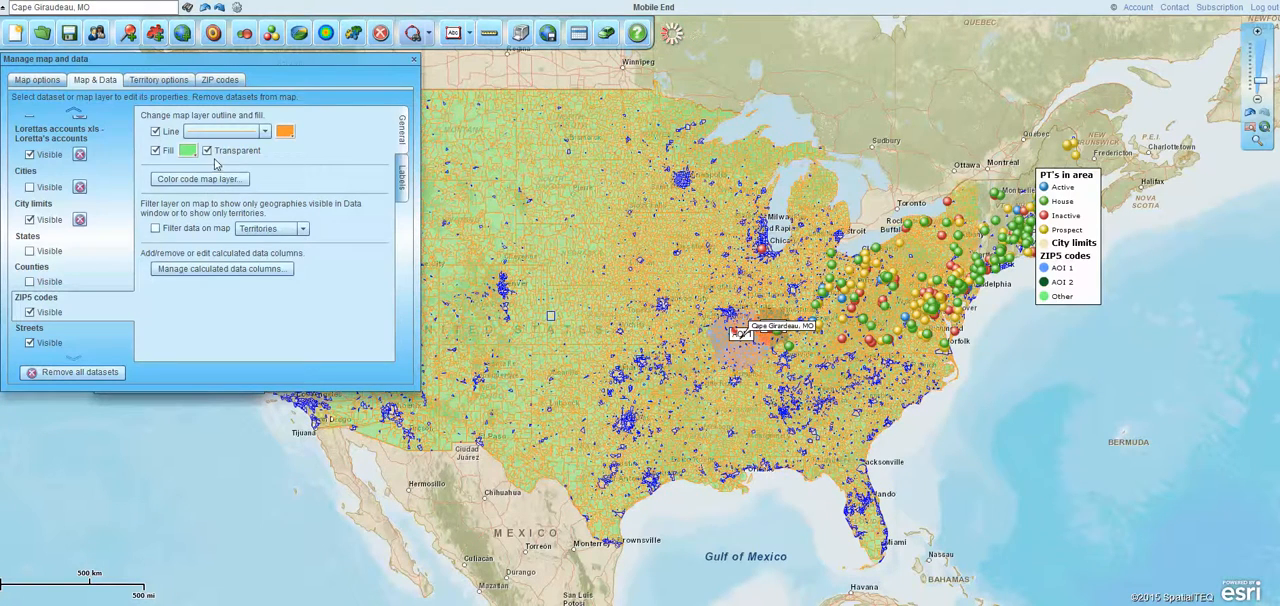
Set the ZIP5 codes auto-labels to start labeling from State, and return to the general map options
left_click(401, 178)
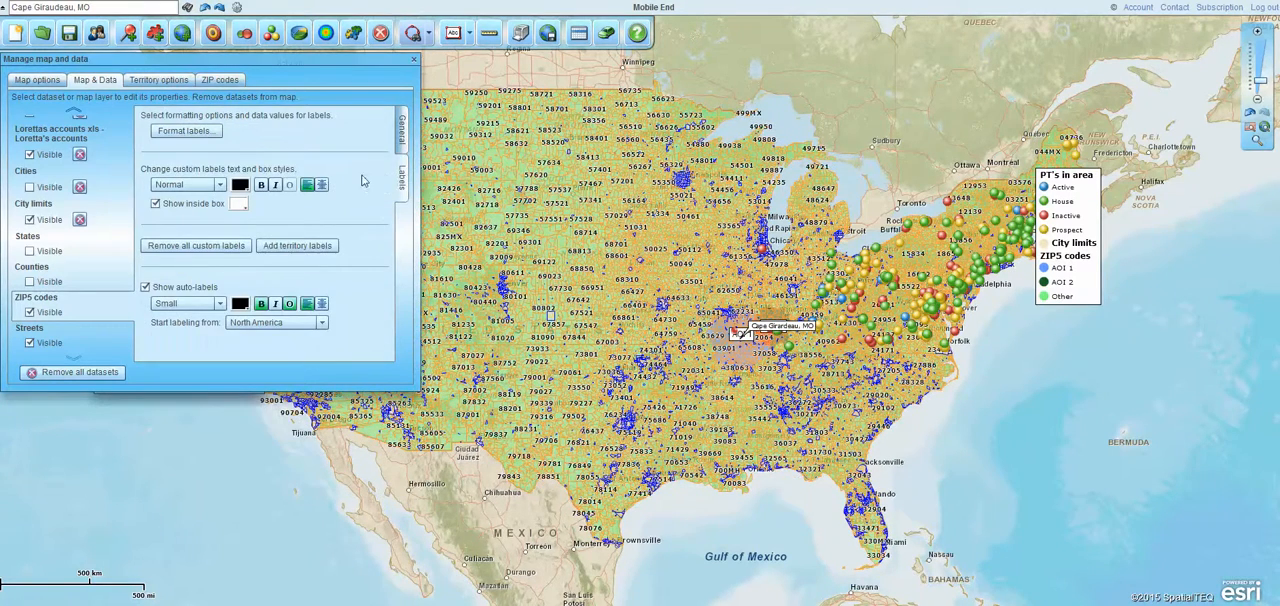
left_click(322, 322)
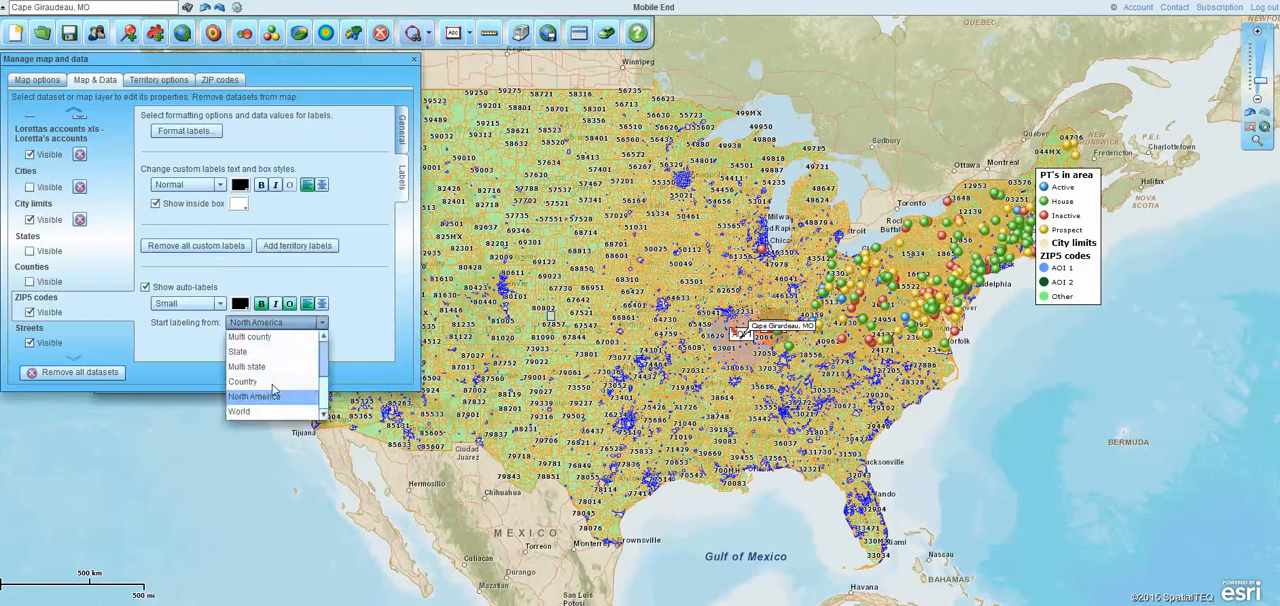
left_click(242, 354)
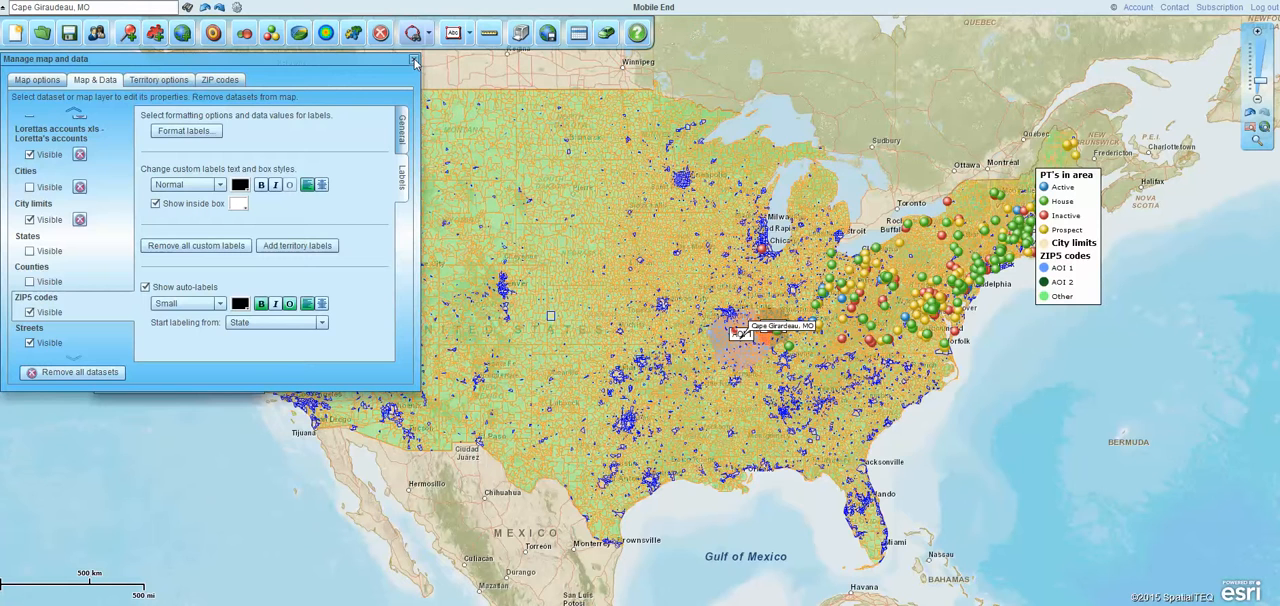
left_click(37, 81)
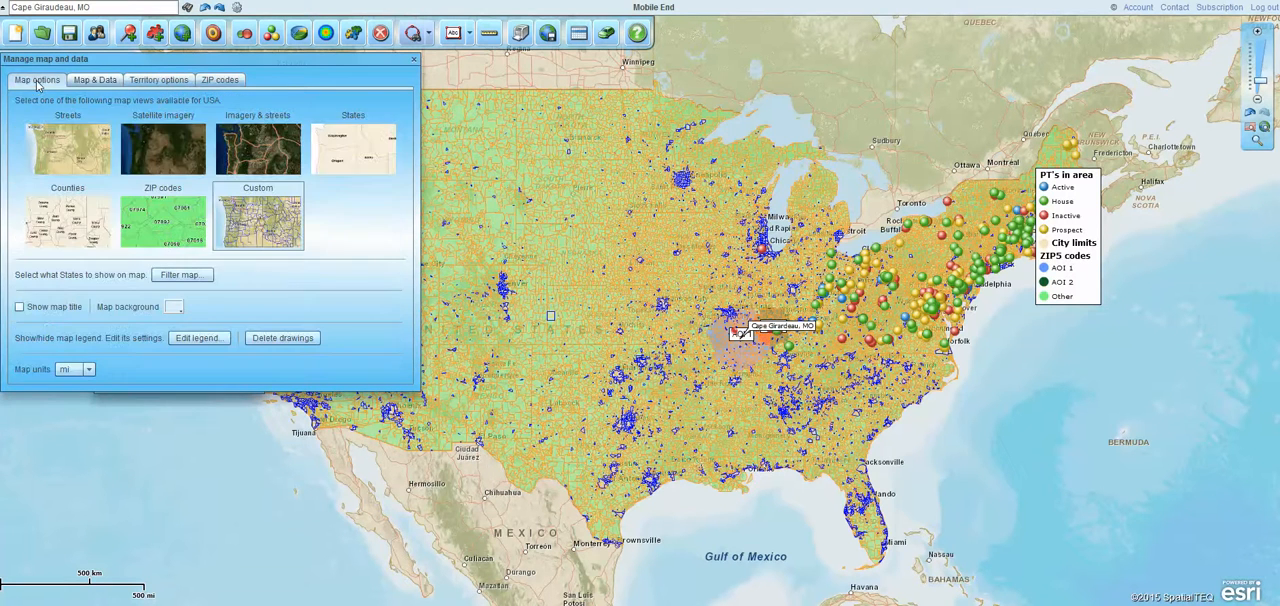
Close the map properties and move the Map & Data window toward the northwest on the map
left_click(413, 60)
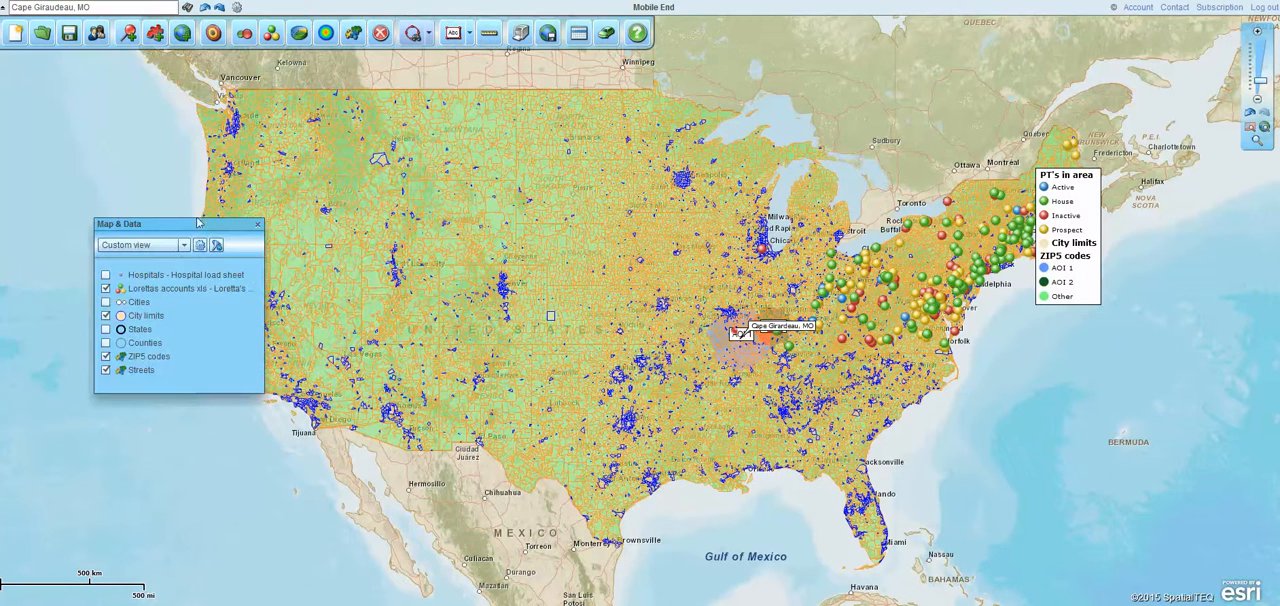
left_click_drag(193, 230, 140, 209)
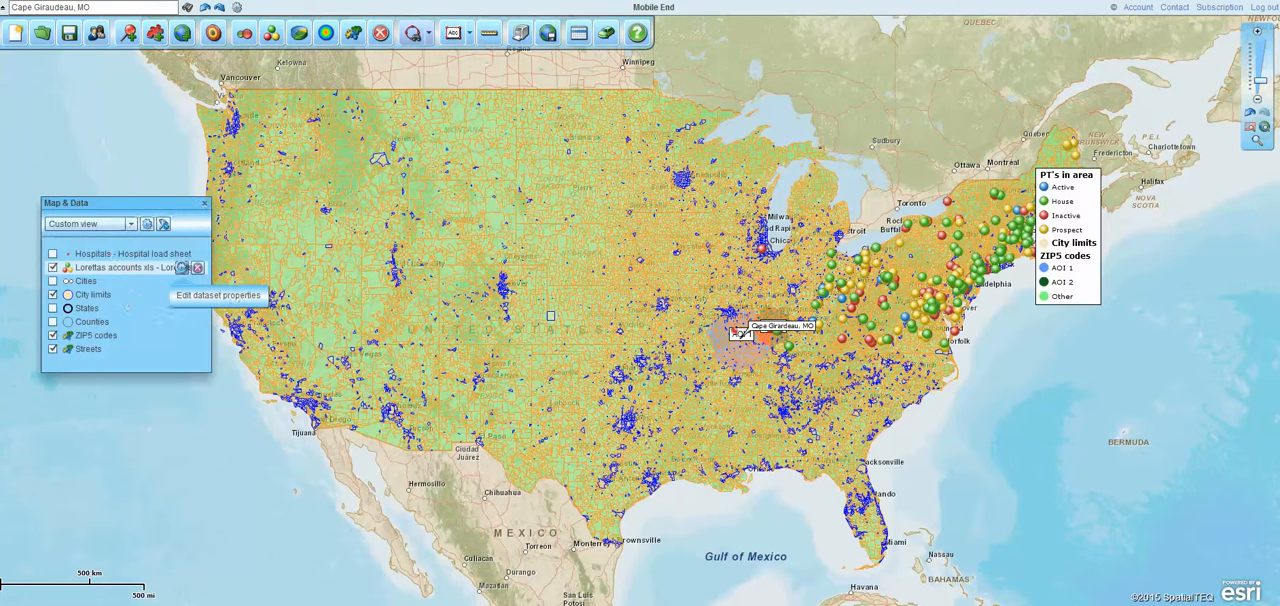
Turn on compact callouts for the accounts dataset, look over the callout format options, and close the dataset properties
left_click(182, 268)
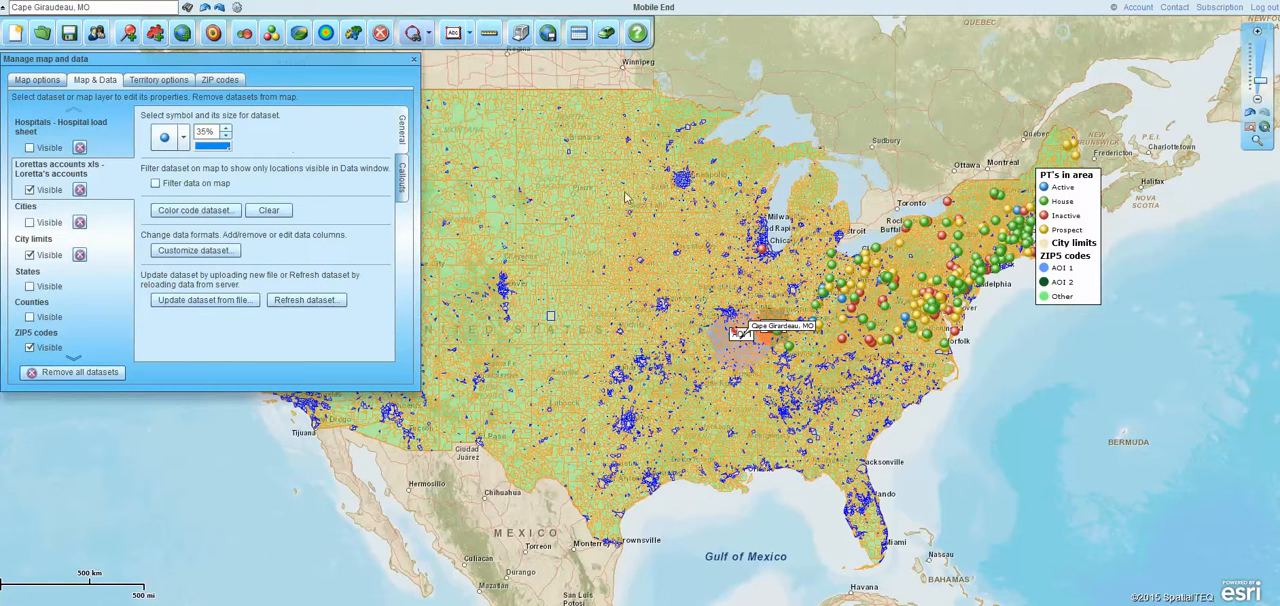
left_click(401, 178)
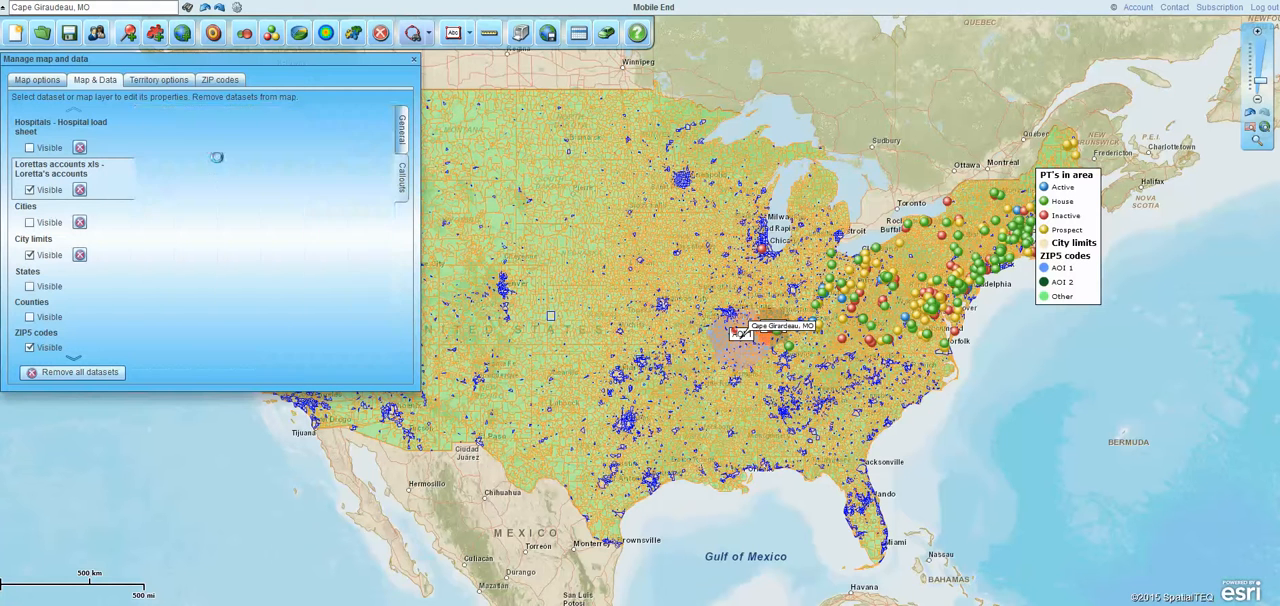
left_click(155, 140)
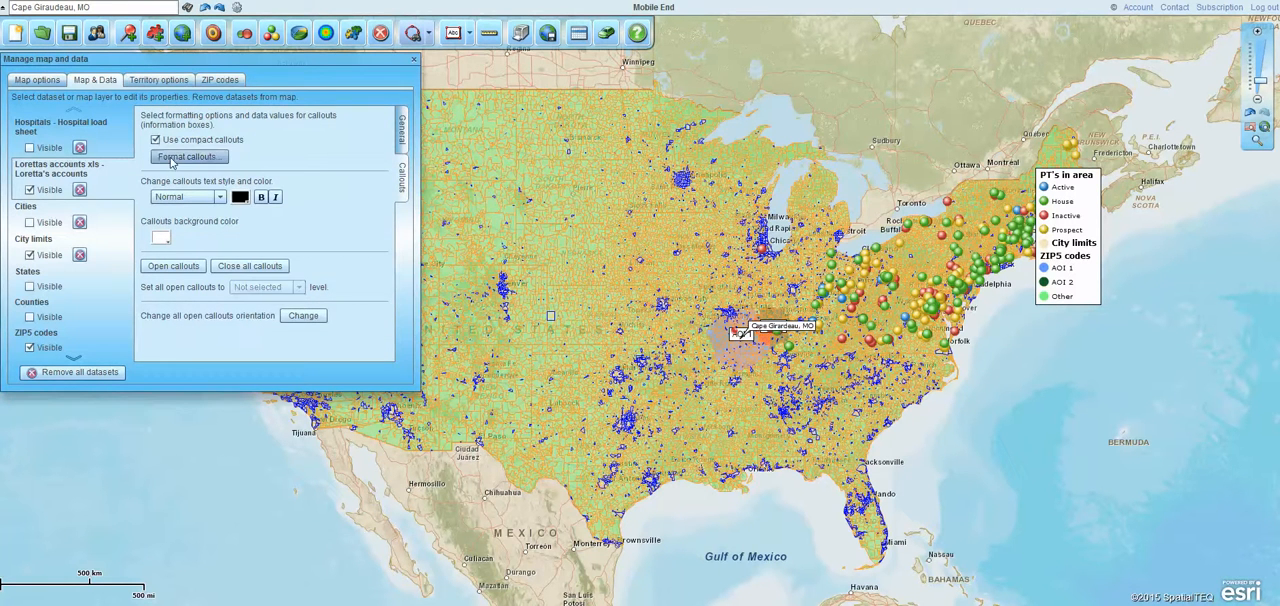
left_click(166, 157)
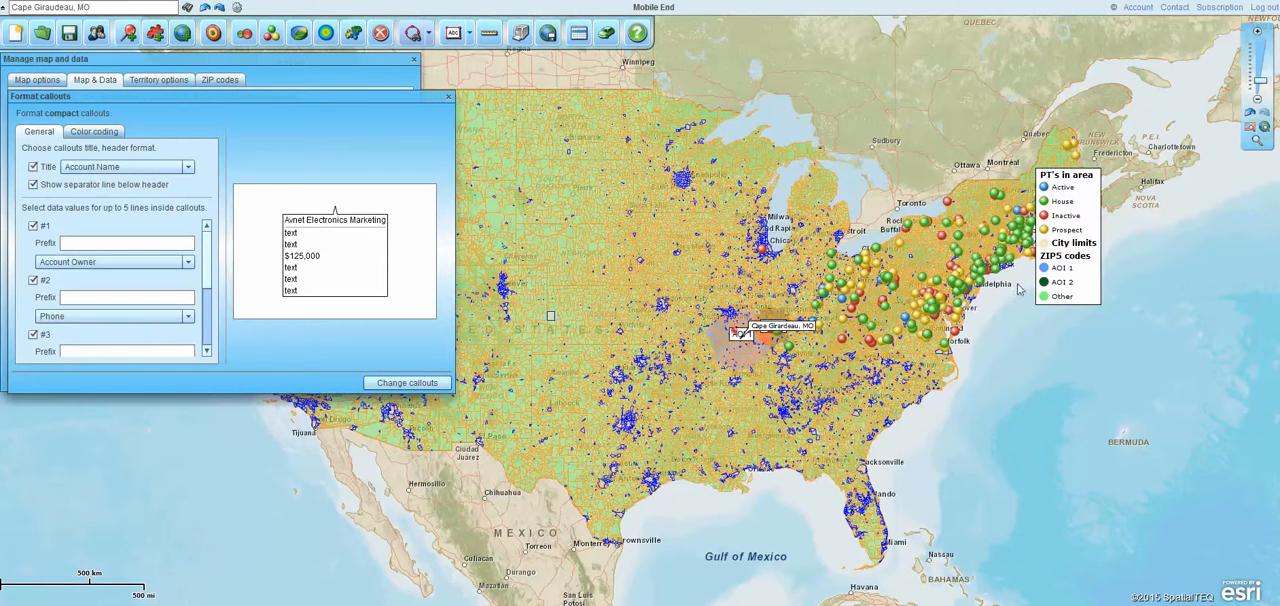
left_click(448, 96)
left_click(414, 60)
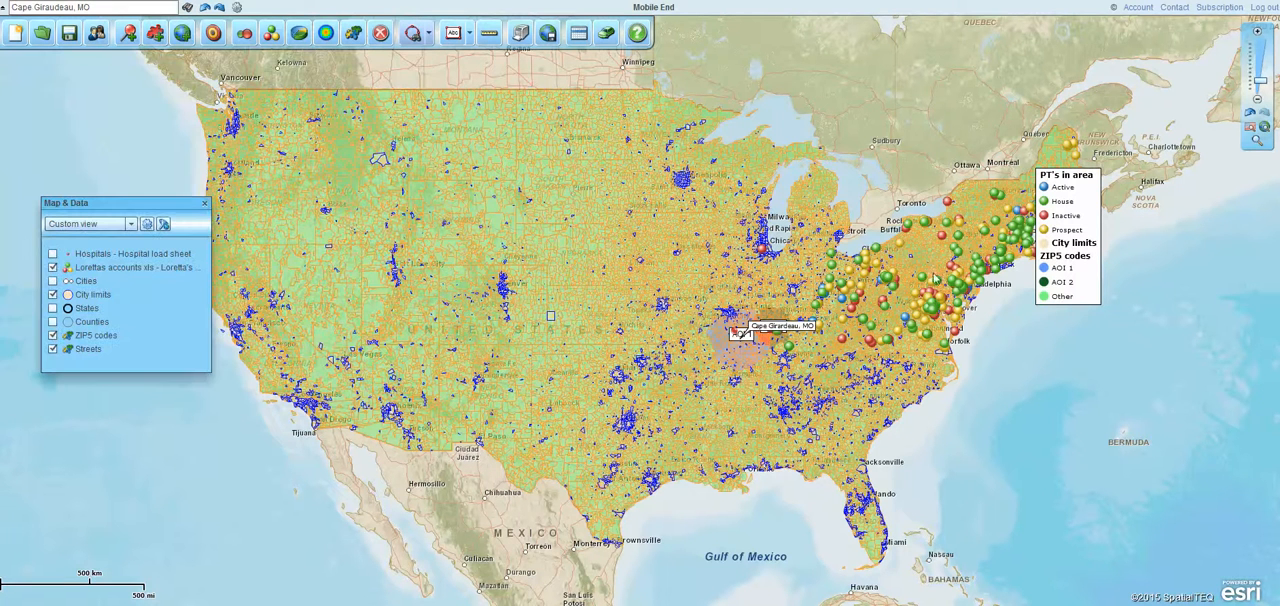
Review the accounts dataset's compact callout title and data line options, and set the callout text size to Large
mouse_move(936, 284)
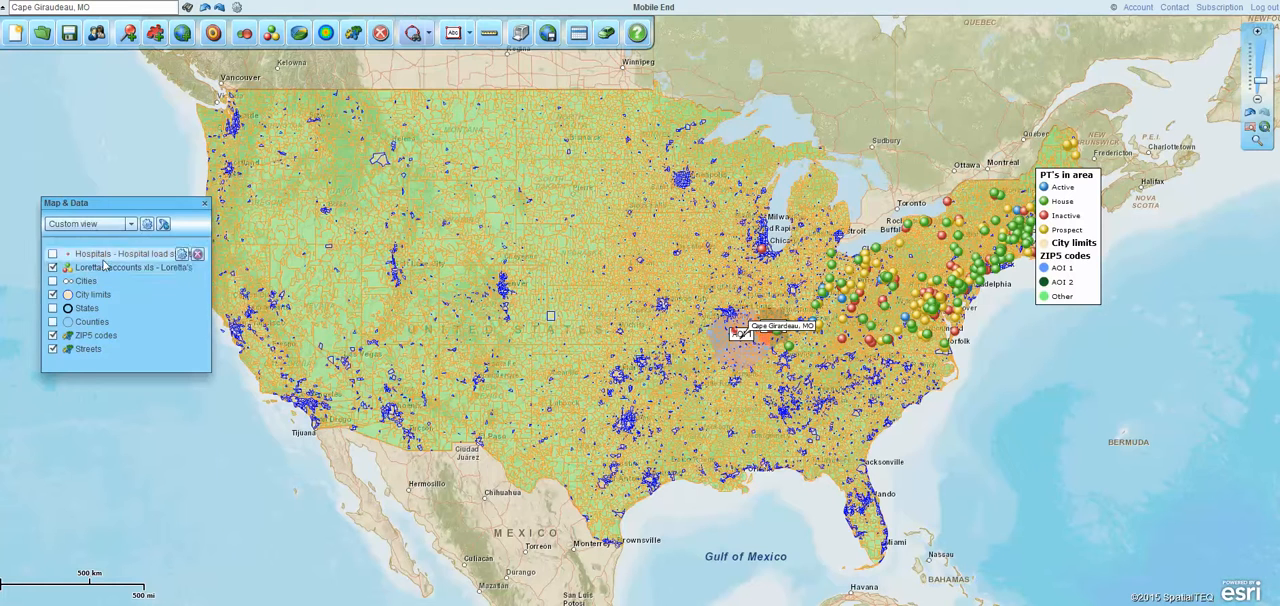
left_click(184, 268)
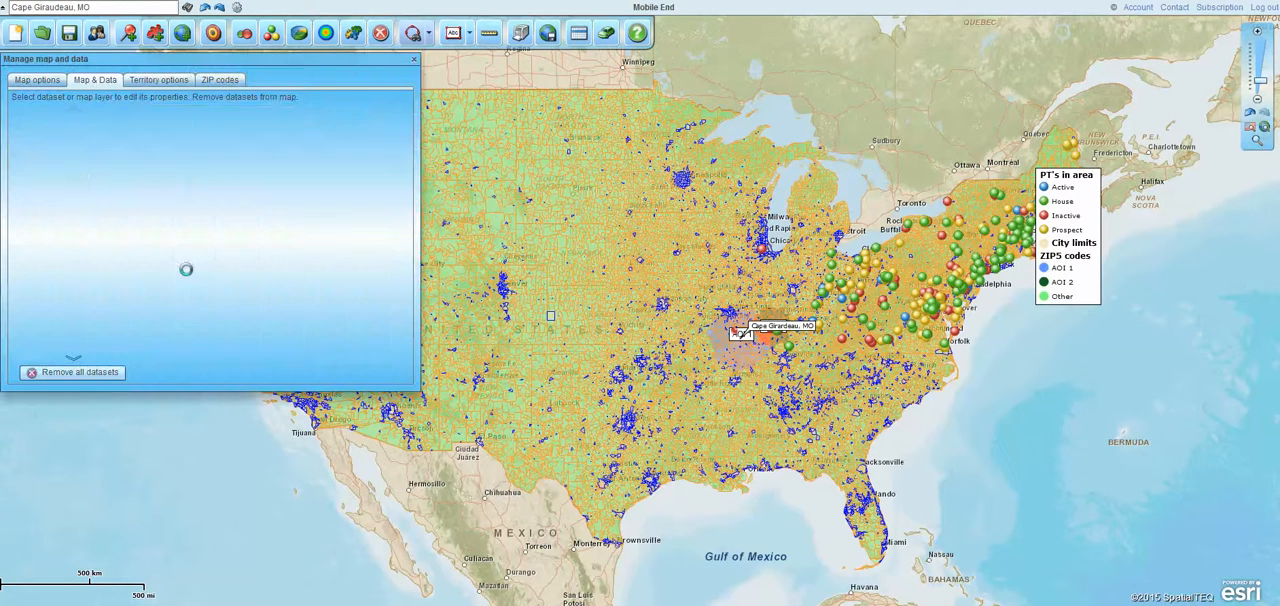
left_click(200, 157)
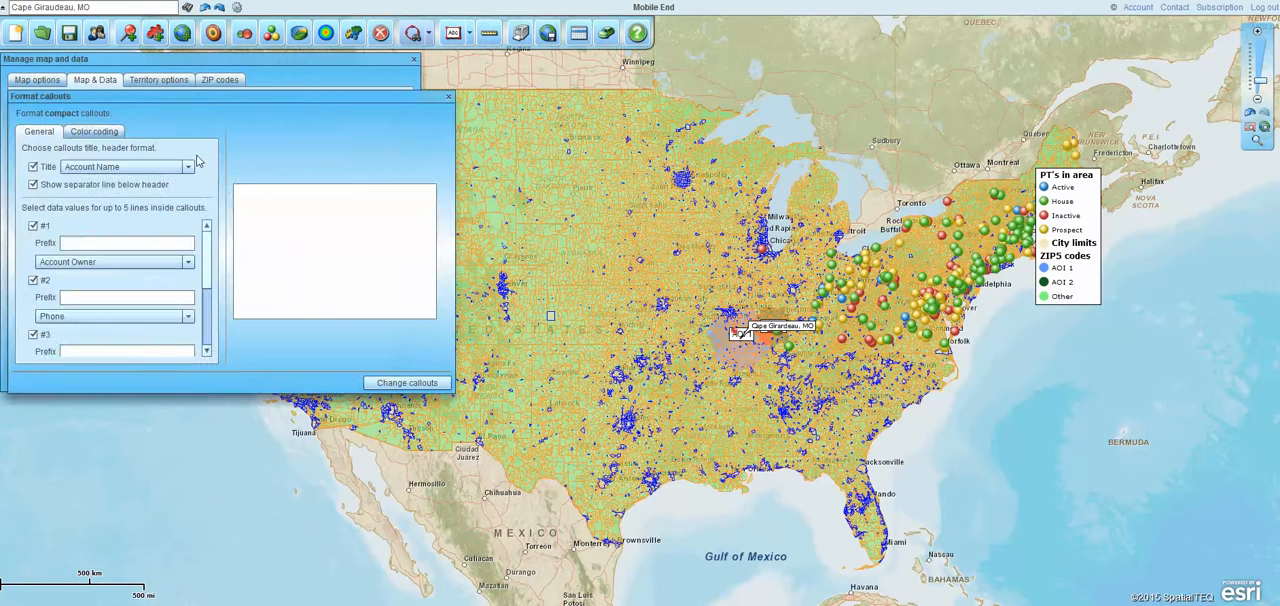
mouse_move(203, 244)
left_mouse_down()
mouse_move(205, 273)
mouse_move(206, 225)
left_mouse_up()
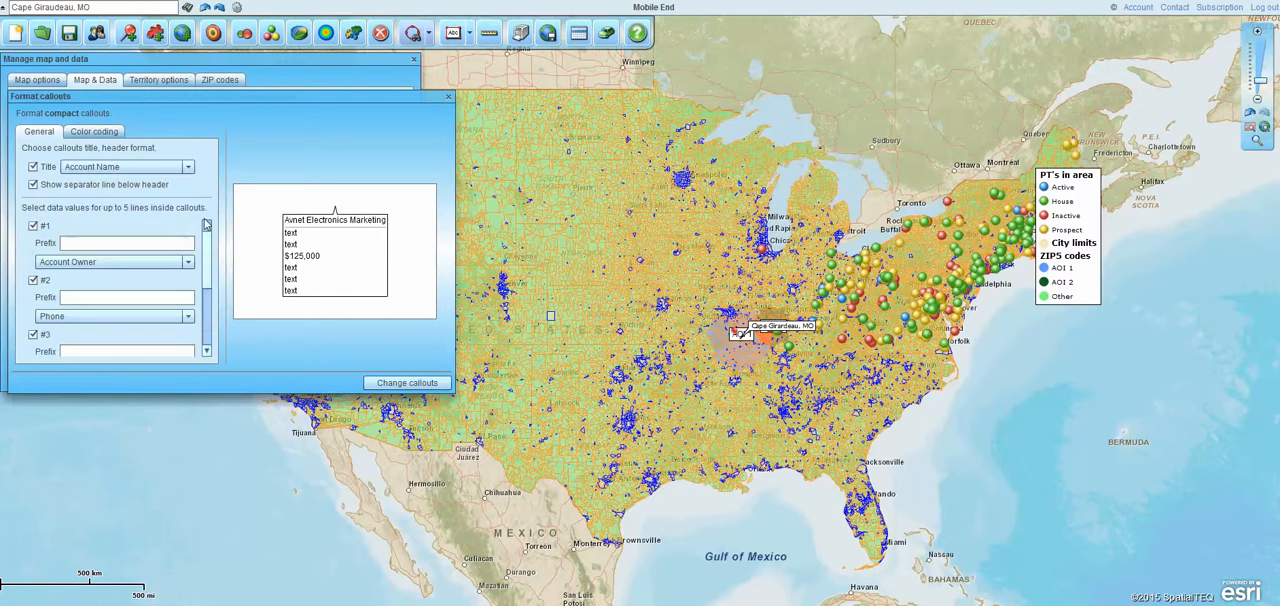
left_click(448, 97)
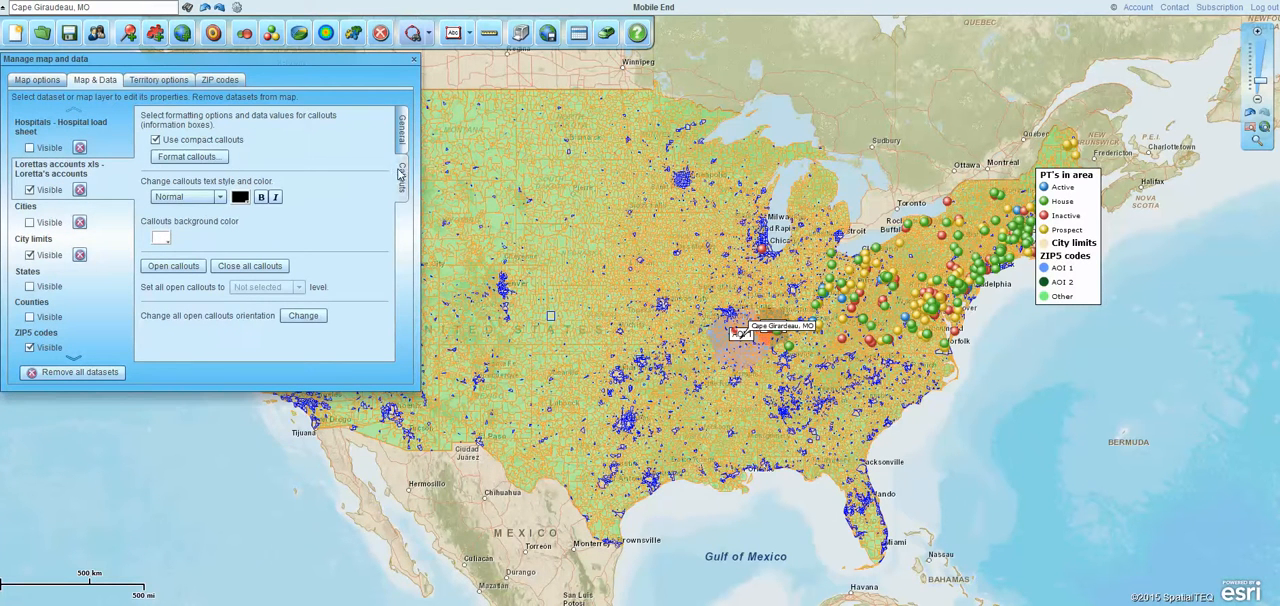
left_click(222, 198)
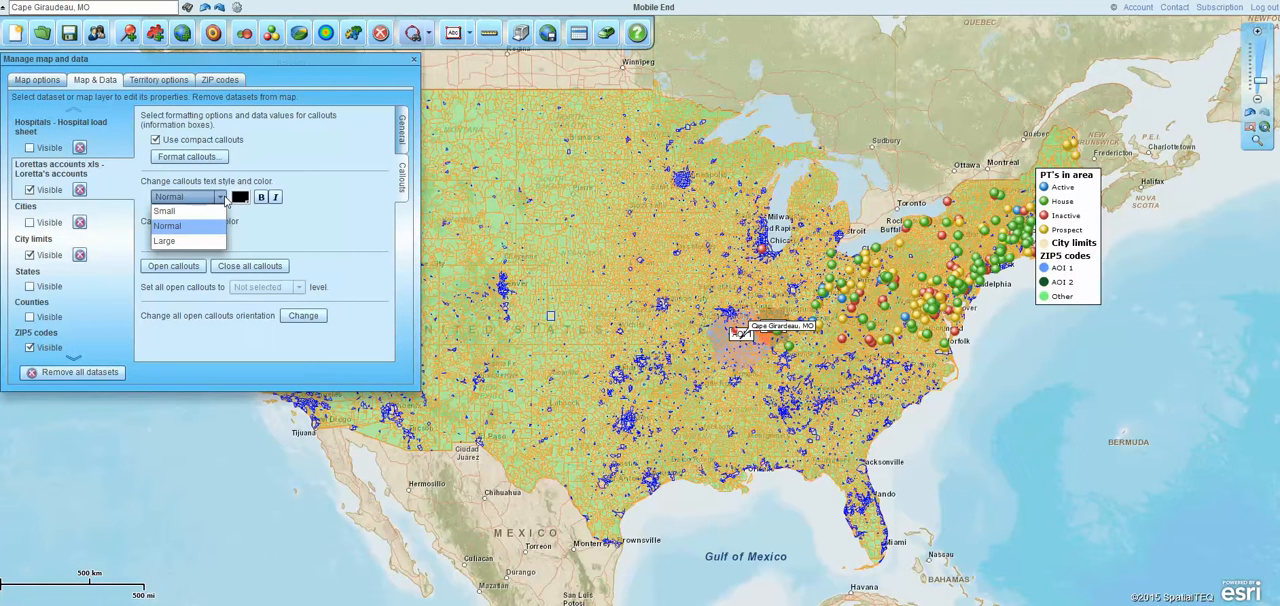
left_click(183, 243)
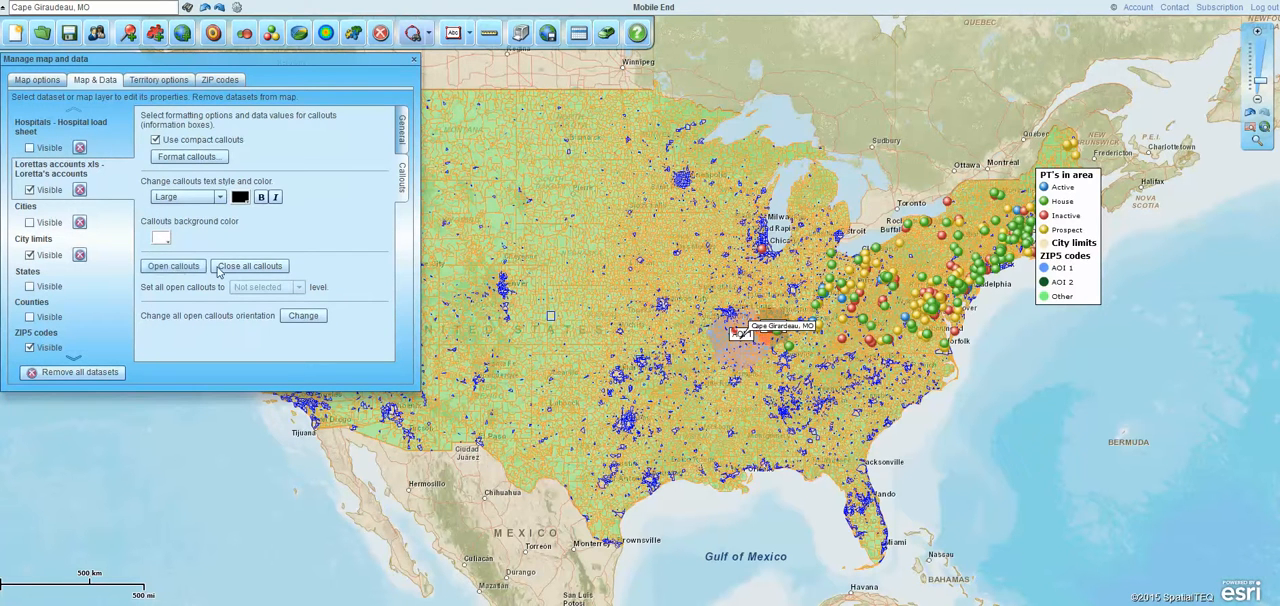
Open all callouts of the accounts dataset on the map, close them all again, and close the dataset properties
left_click(186, 267)
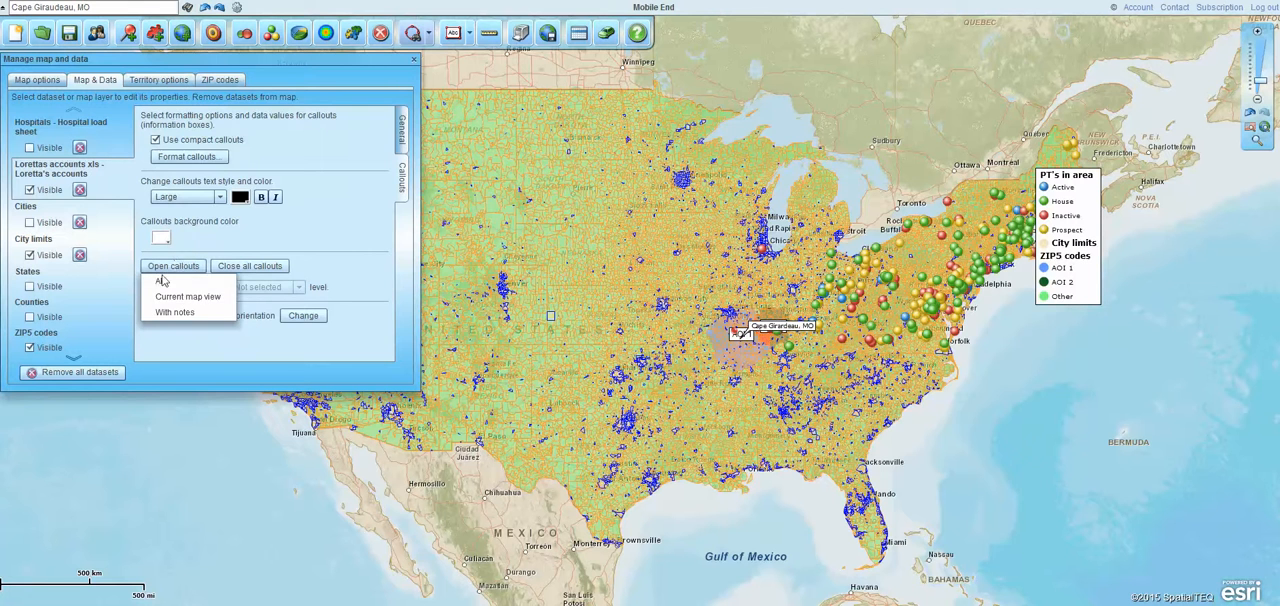
left_click(163, 281)
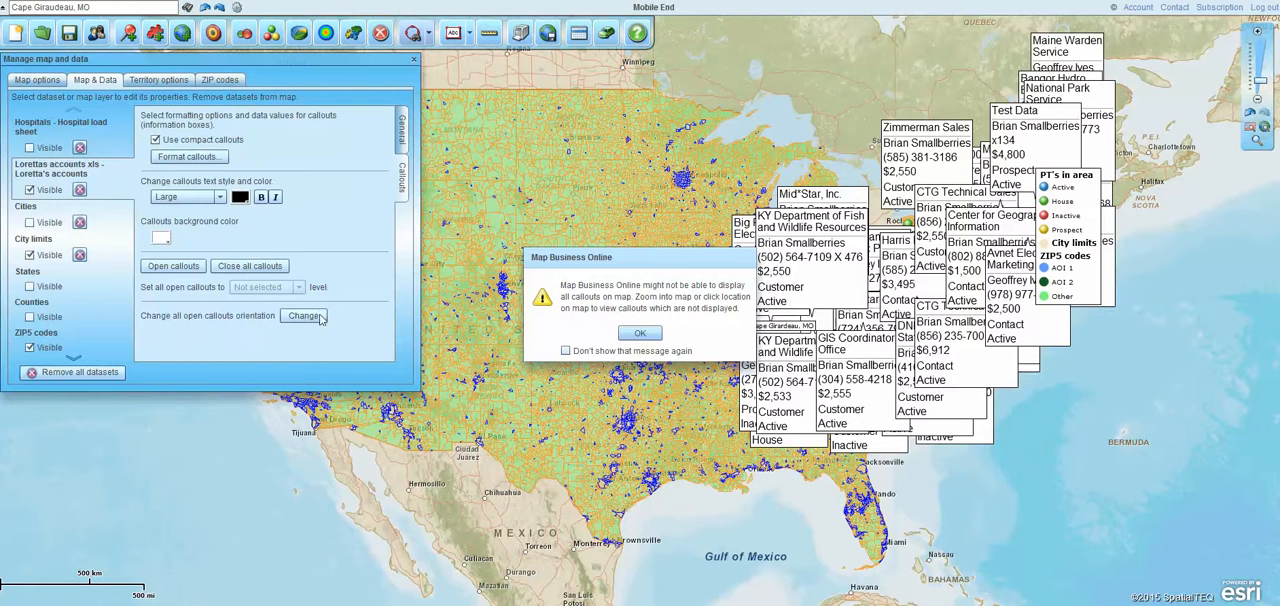
left_click(638, 333)
left_click(260, 266)
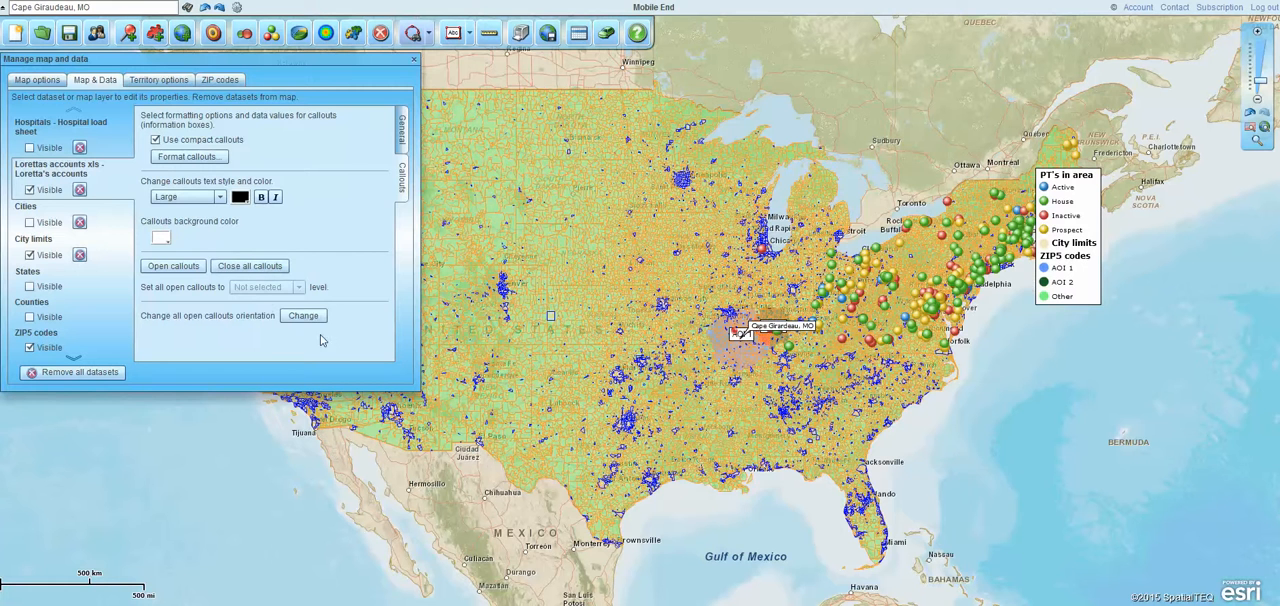
left_click(414, 60)
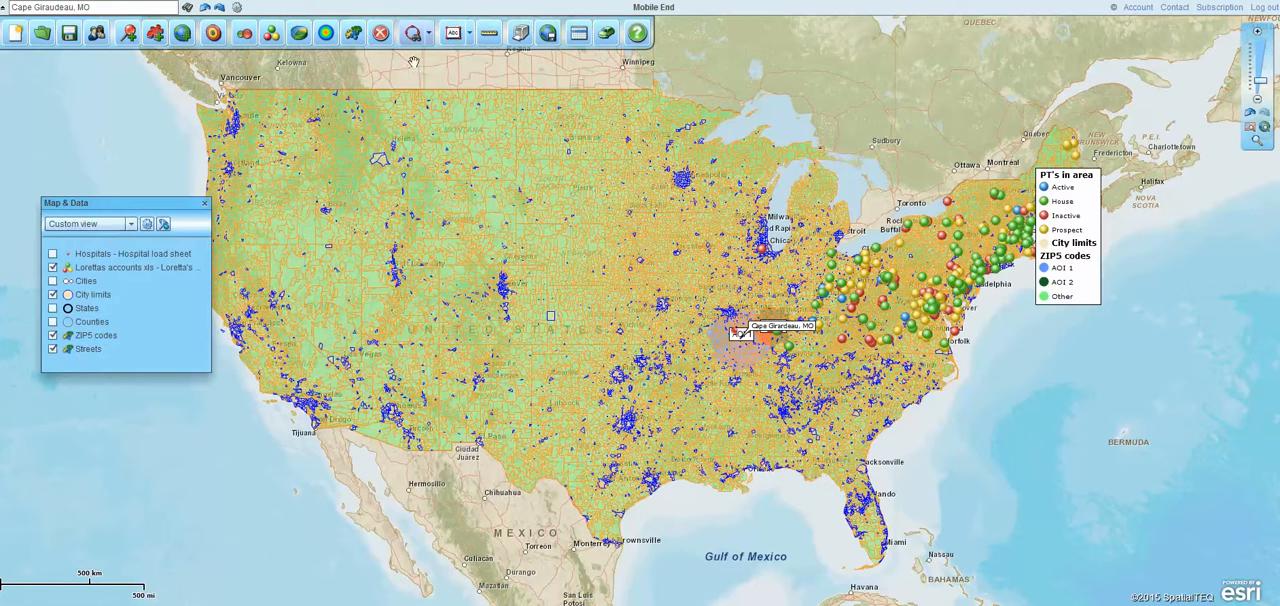